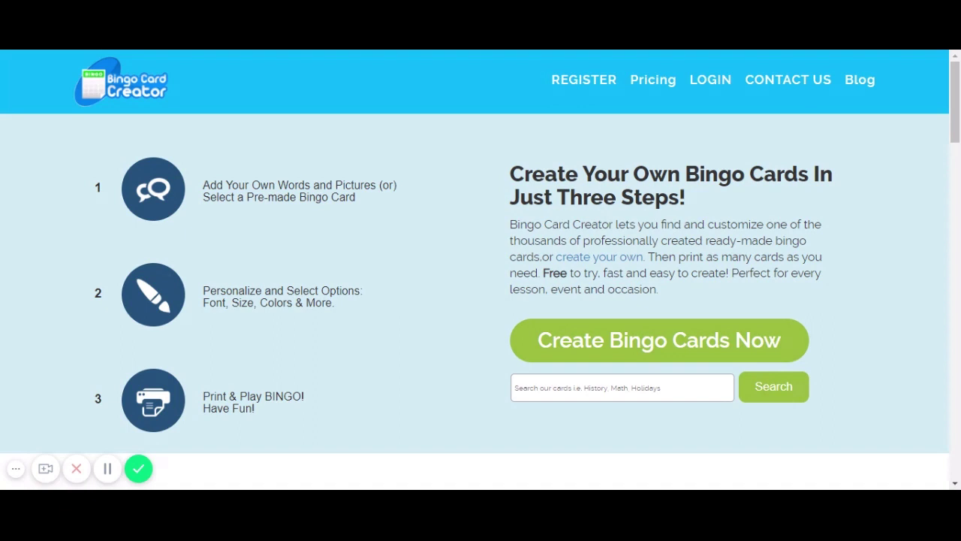
Open the pricing page and examine the fee and included features of the Unlimited Membership.
click(653, 89)
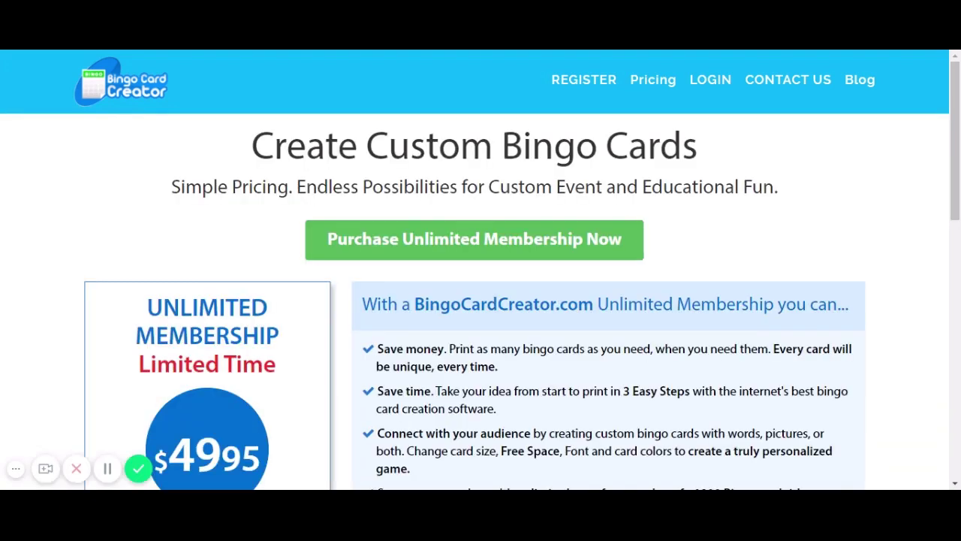
scroll(630, 272, down, 1)
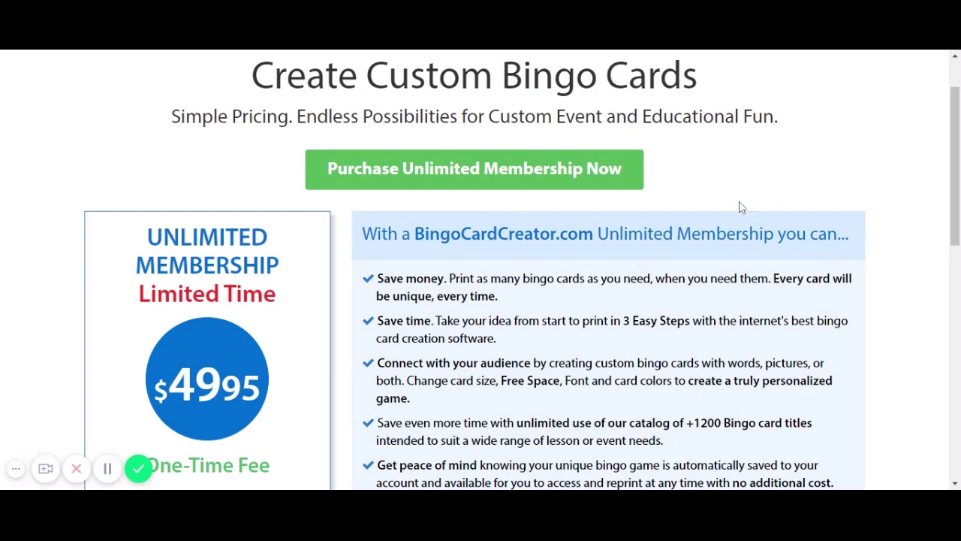
scroll(367, 287, down, 1)
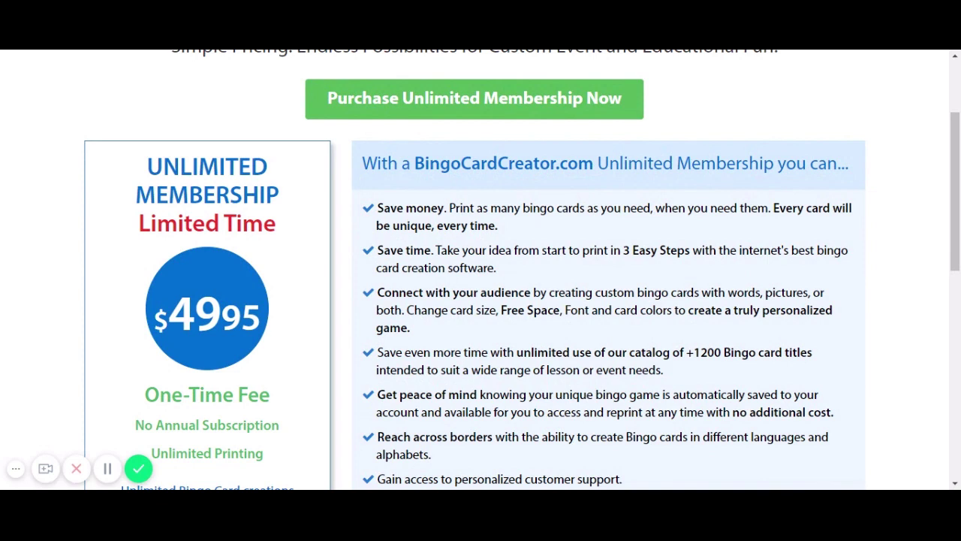
scroll(522, 269, down, 1)
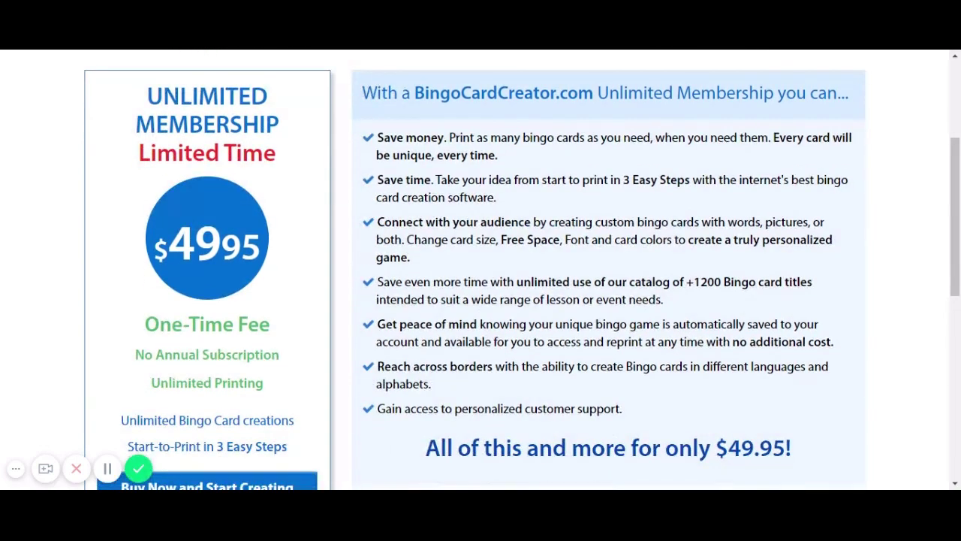
scroll(259, 224, down, 3)
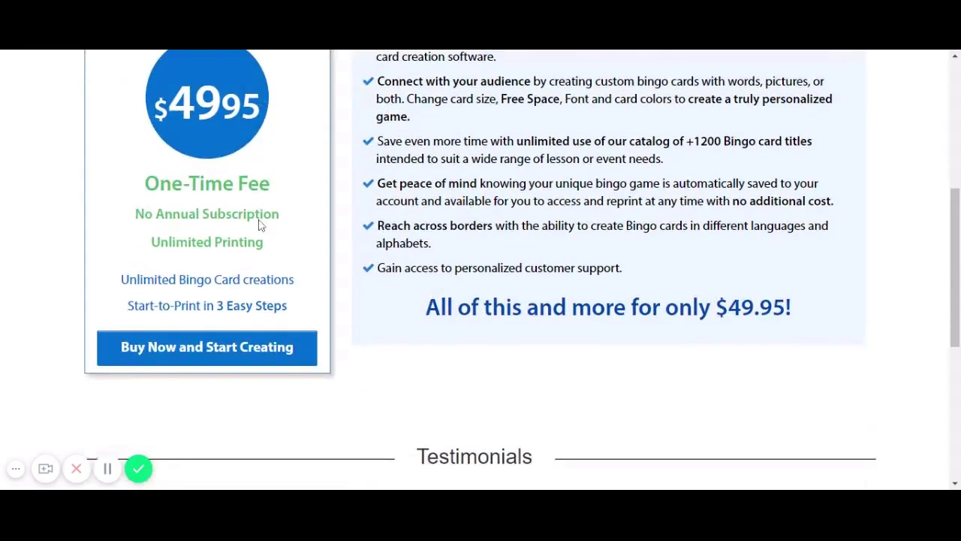
scroll(260, 223, up, 2)
scroll(259, 220, up, 5)
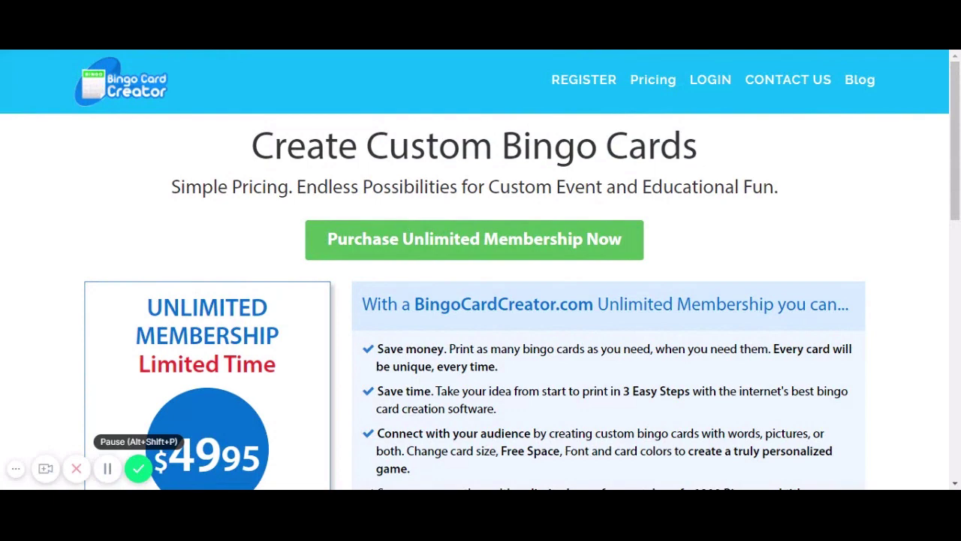
click(106, 470)
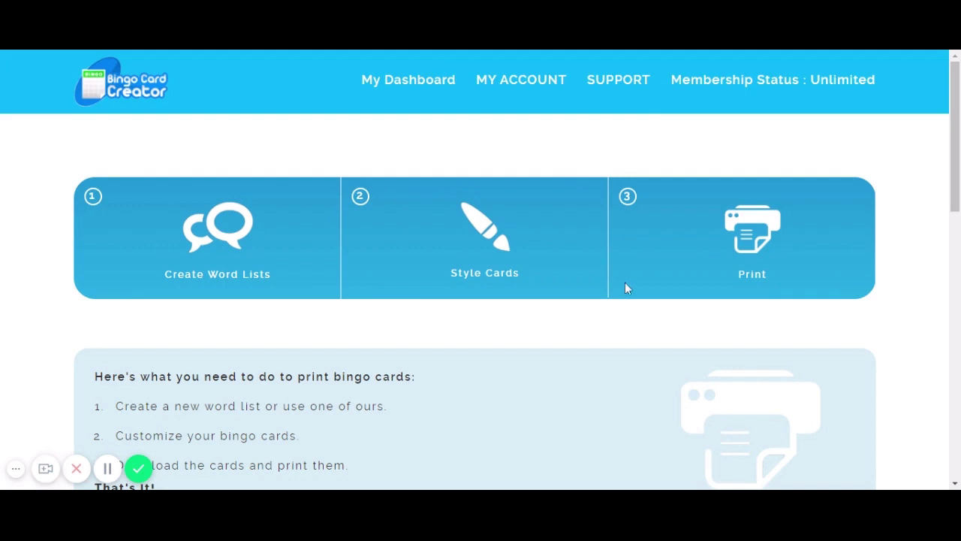
Start making a new set of bingo cards from the dashboard.
scroll(625, 284, down, 1)
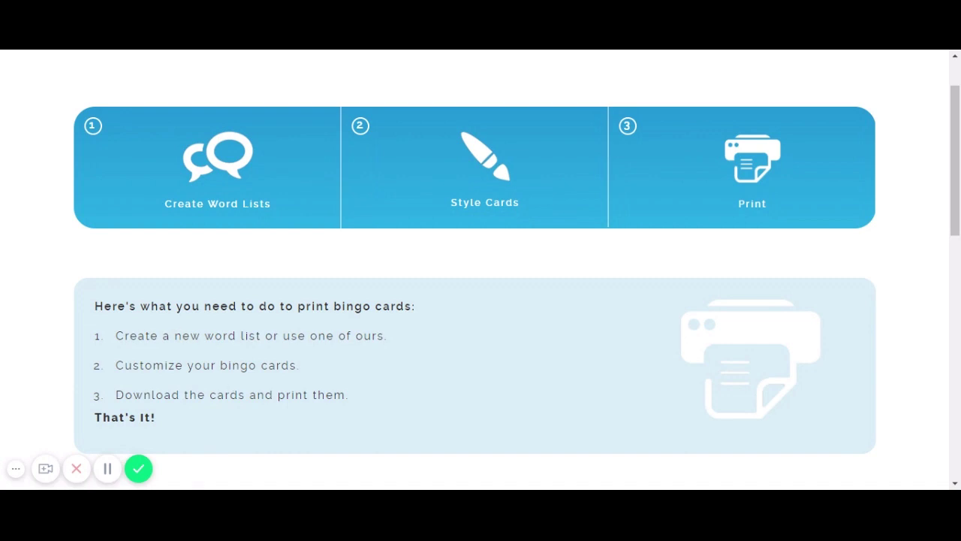
scroll(265, 364, down, 4)
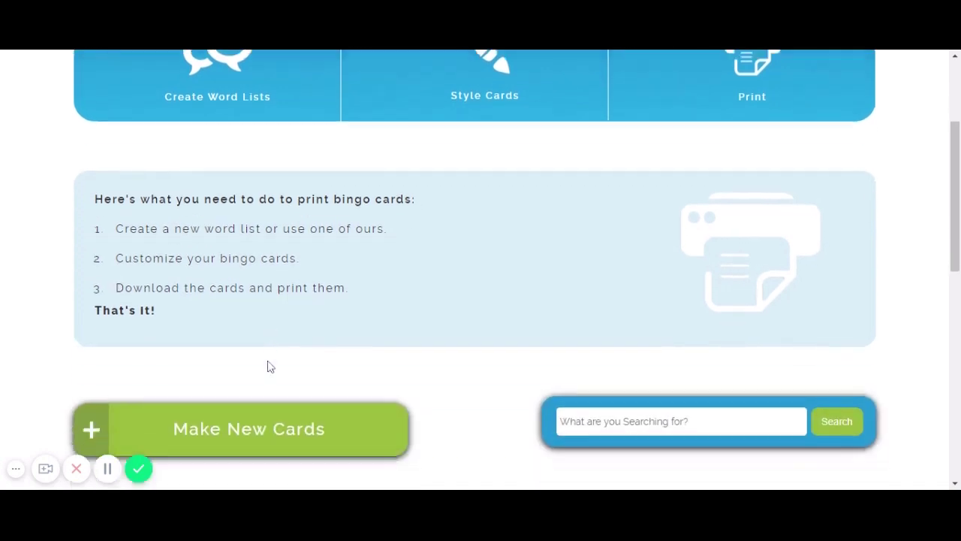
scroll(266, 360, down, 4)
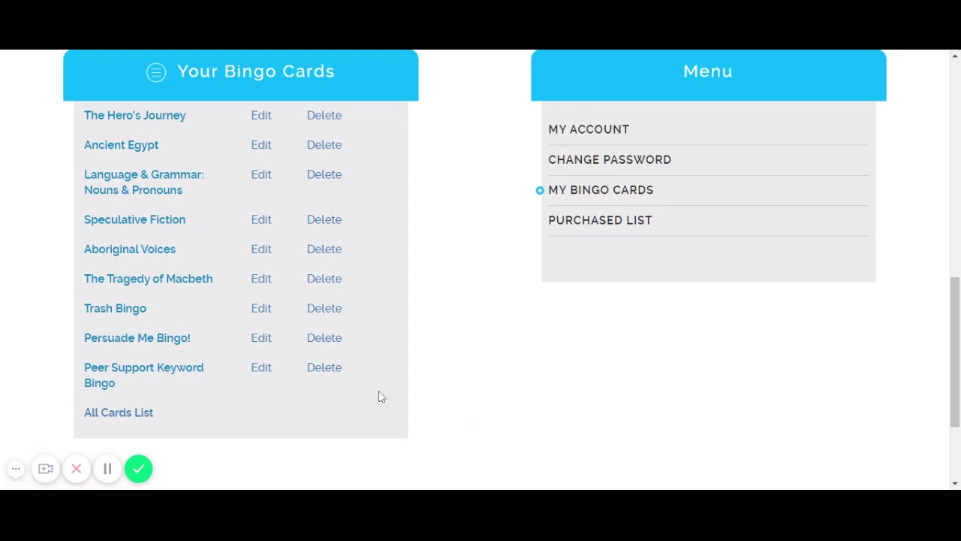
scroll(380, 393, up, 3)
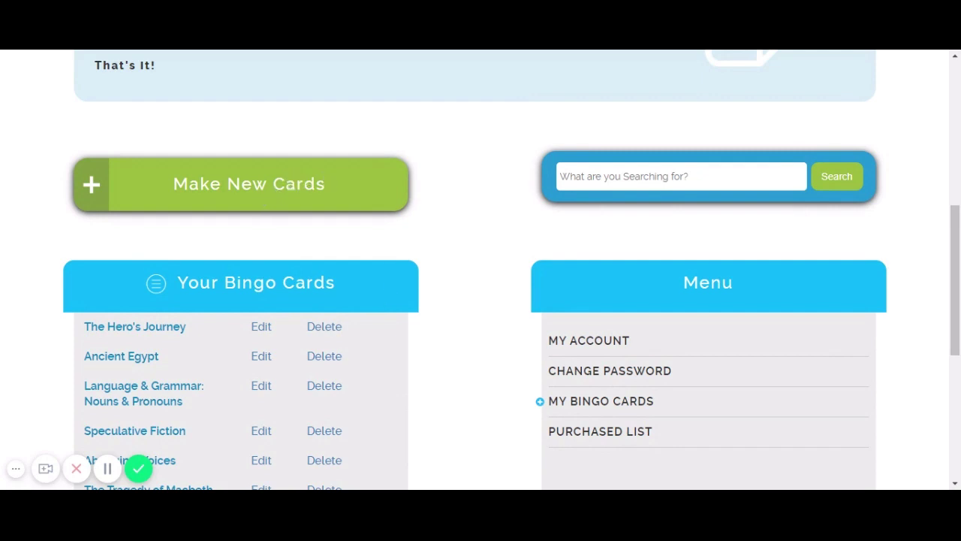
click(261, 198)
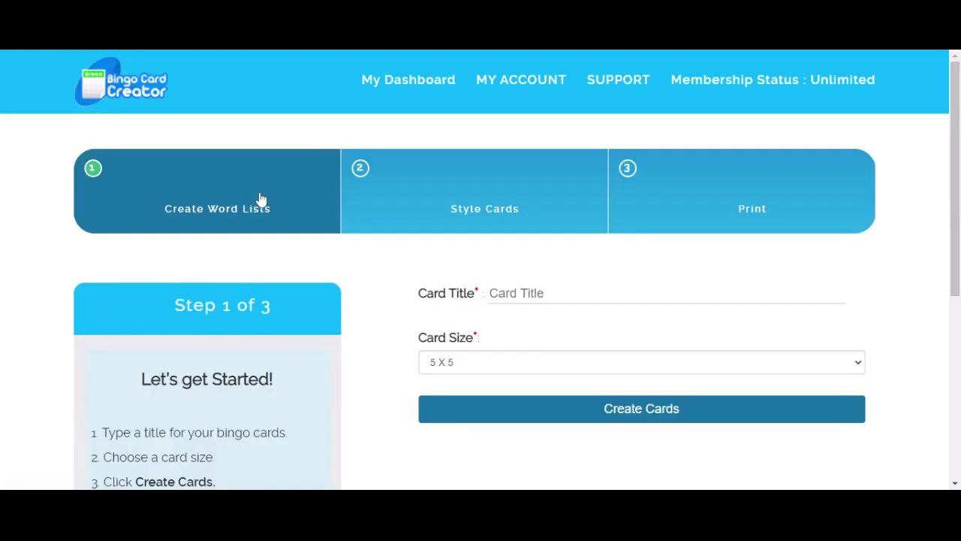
Create the cards with the title "Language & Grammar: Nouns & Pronouns" and a card size of 5 X 5.
scroll(375, 269, down, 2)
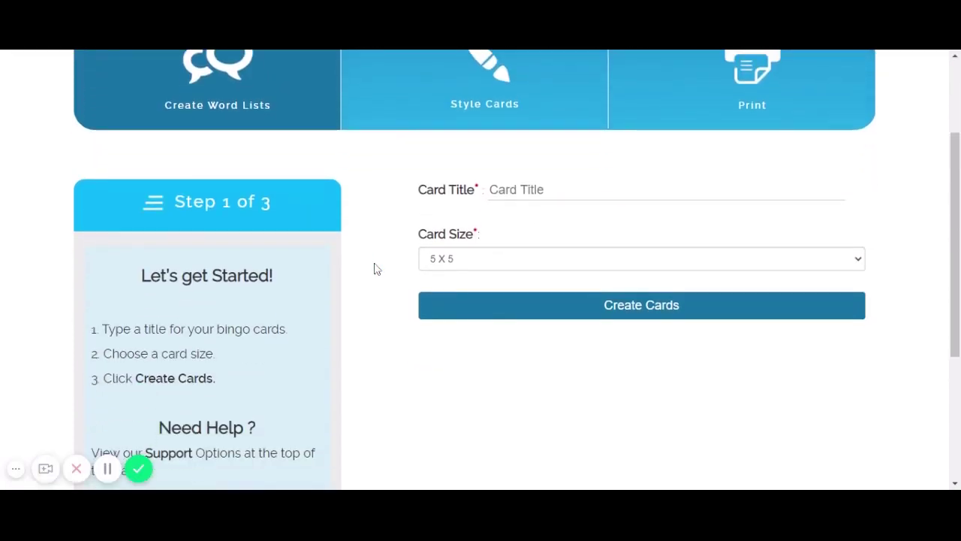
scroll(376, 268, down, 1)
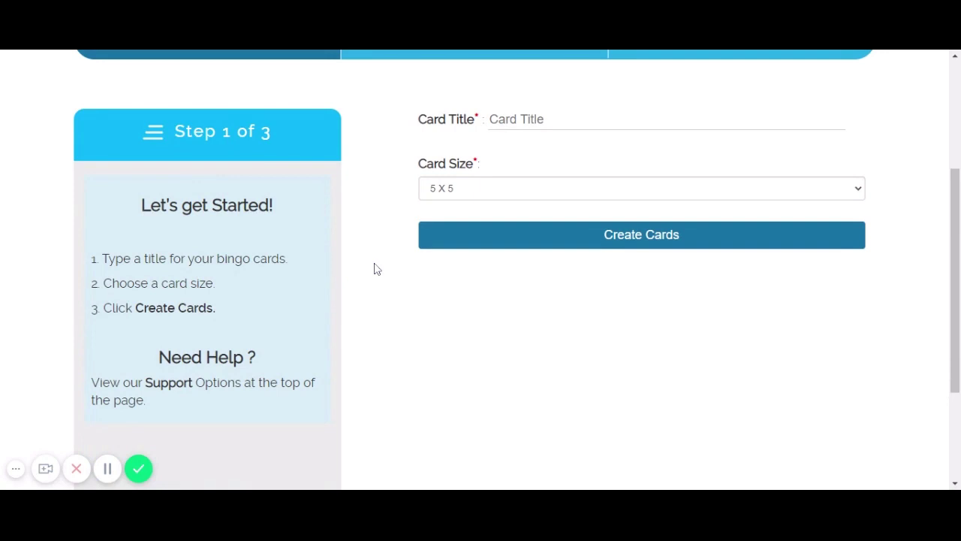
click(511, 116)
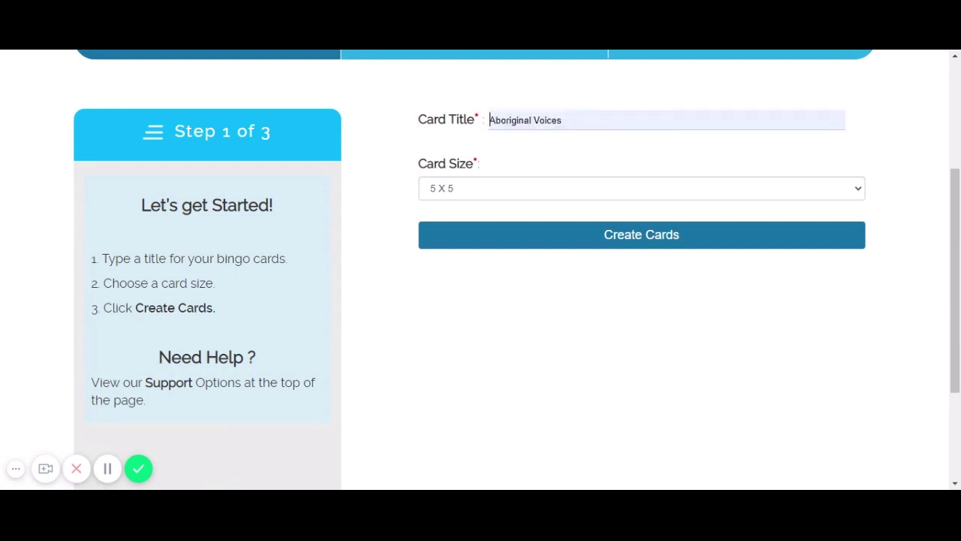
click(595, 159)
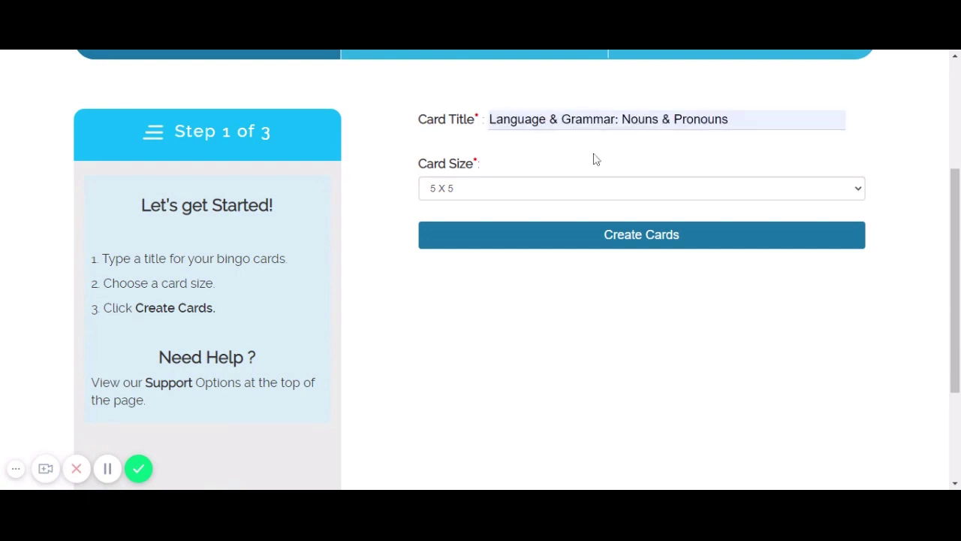
click(553, 188)
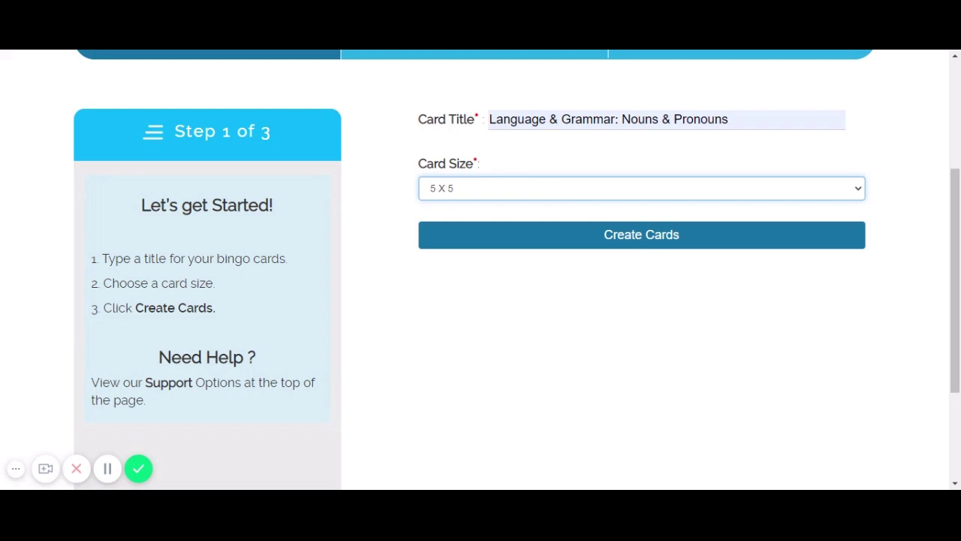
click(643, 247)
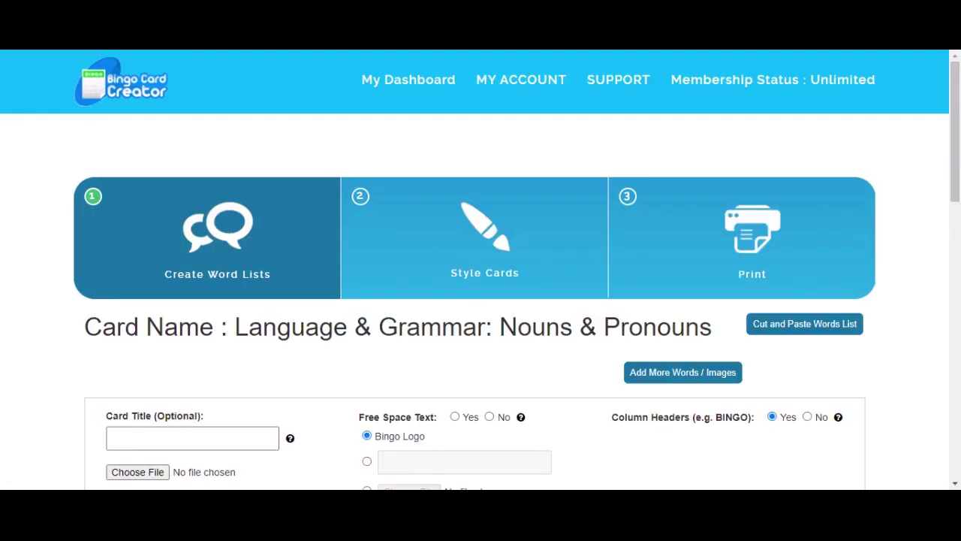
Set the optional card title to "Language & Grammar: Nouns".
scroll(293, 337, down, 2)
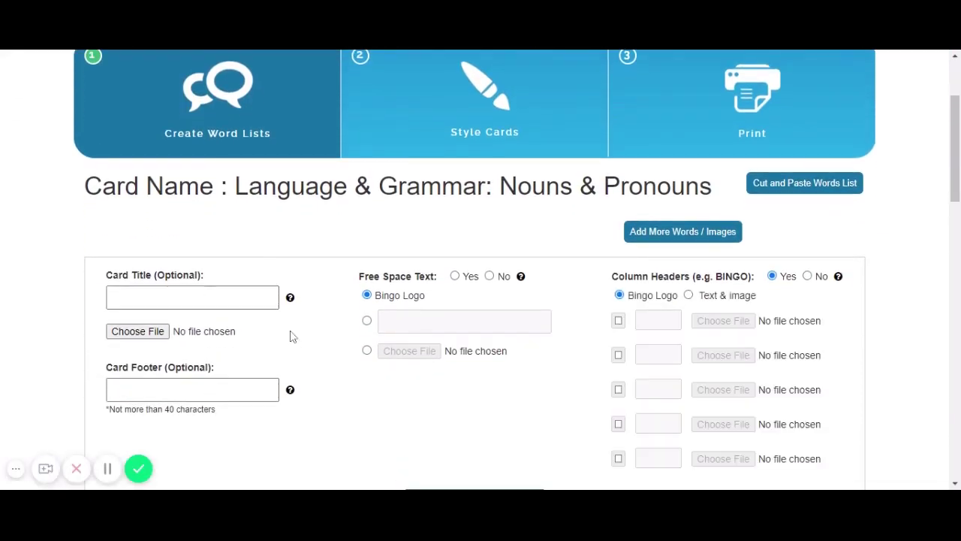
click(158, 297)
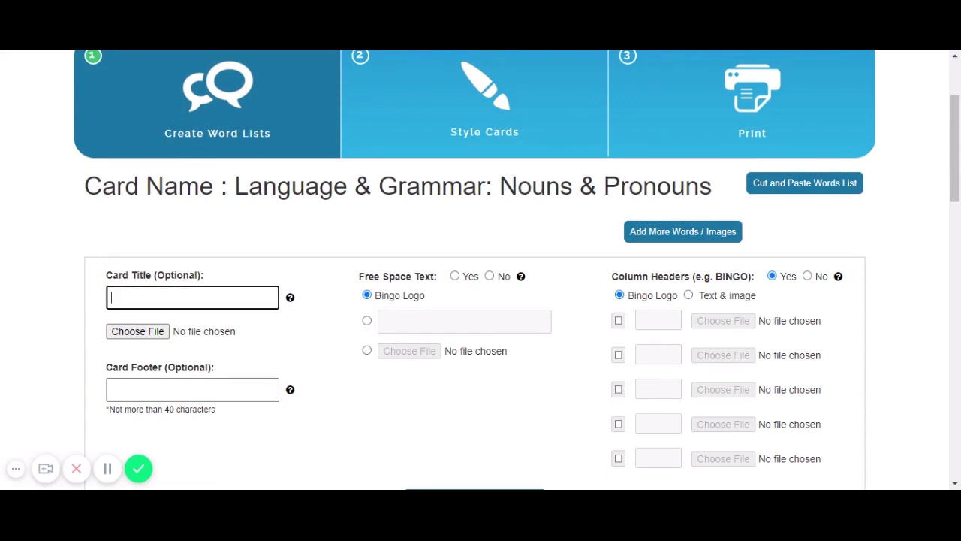
mouse_move(292, 300)
click(292, 301)
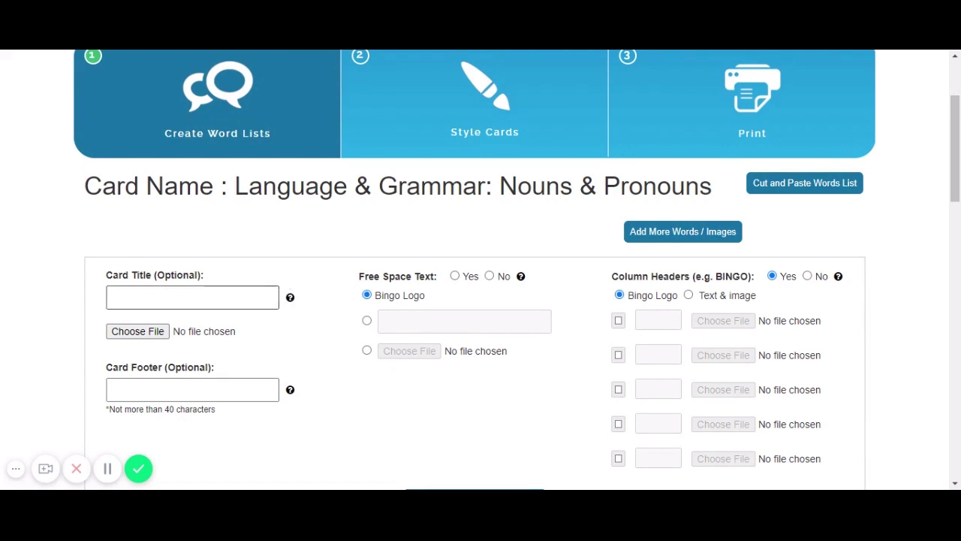
click(192, 299)
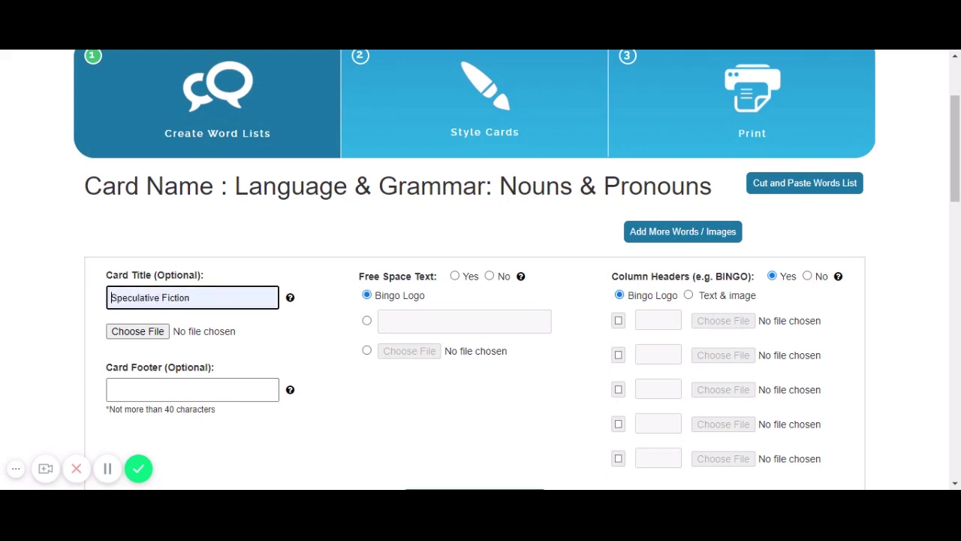
click(225, 389)
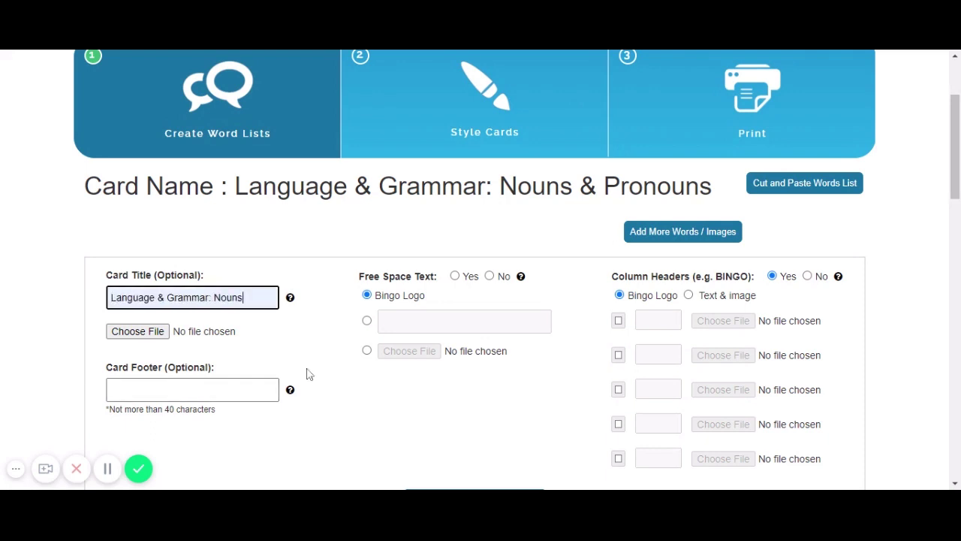
click(153, 336)
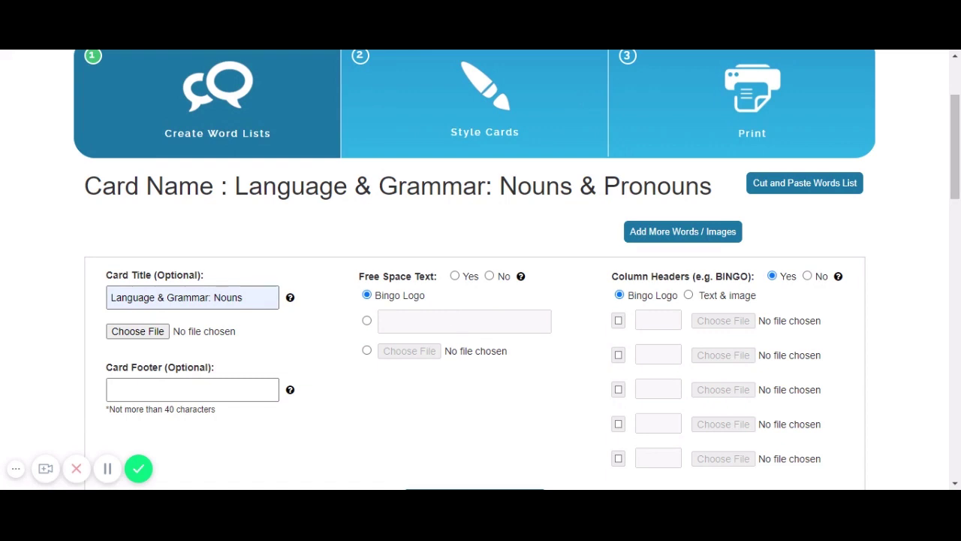
Try the custom text "Free Space!" for the free space, and switch the free space to the image file option.
click(367, 322)
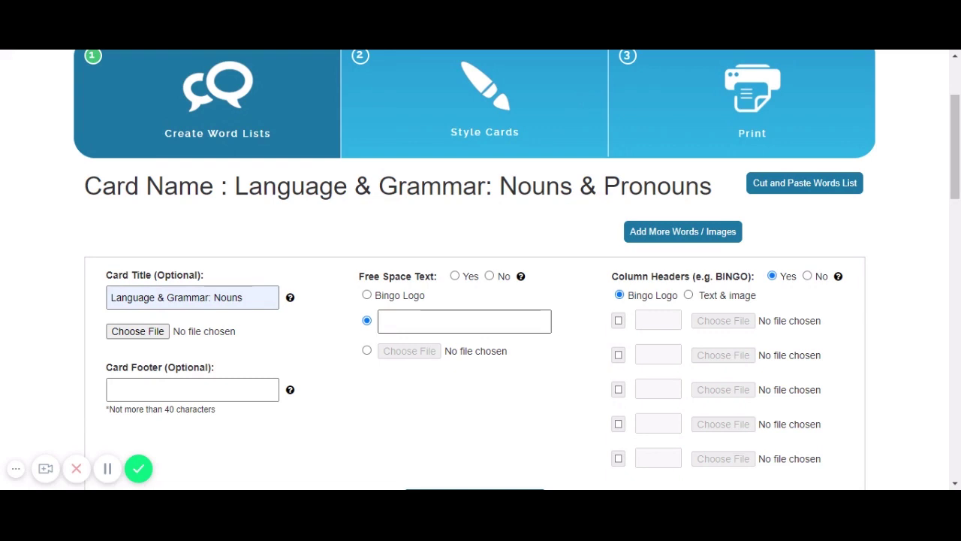
click(409, 322)
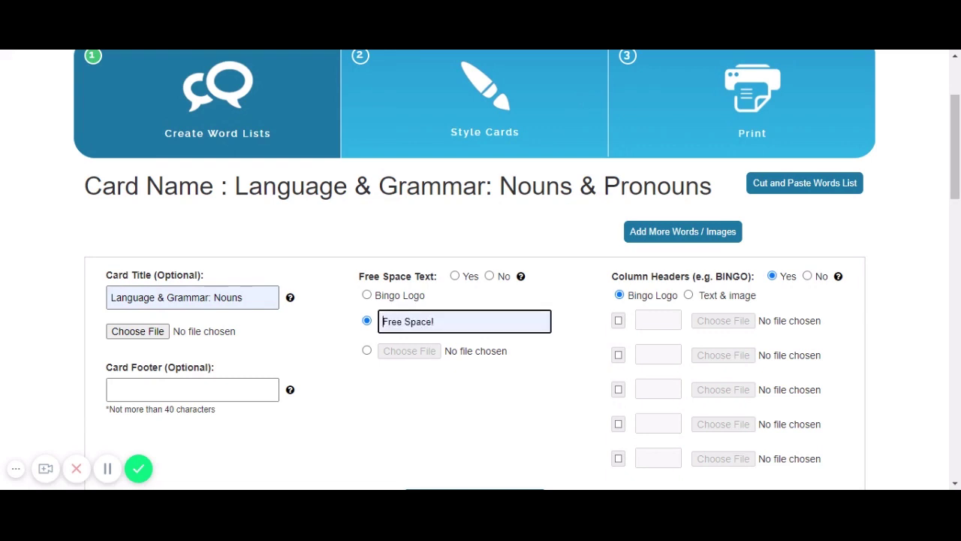
click(409, 345)
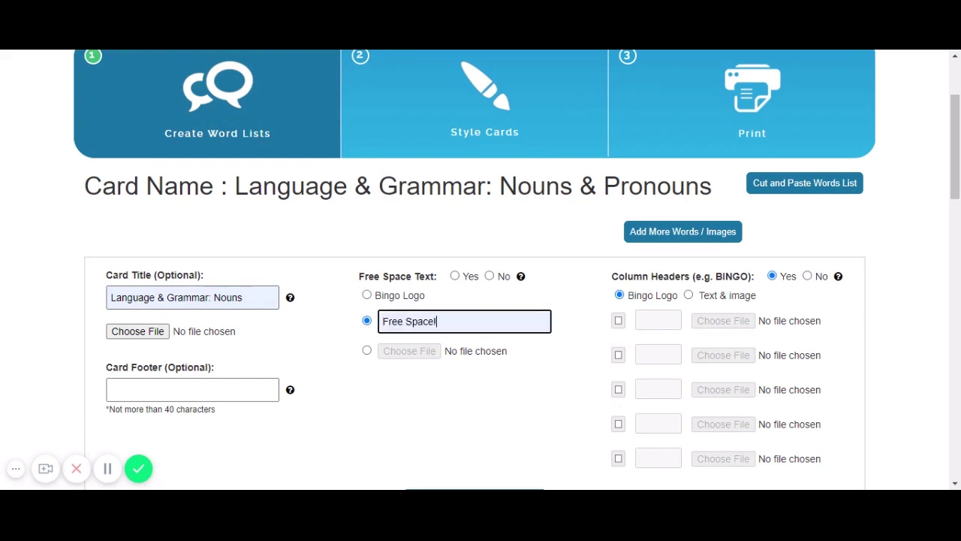
click(367, 351)
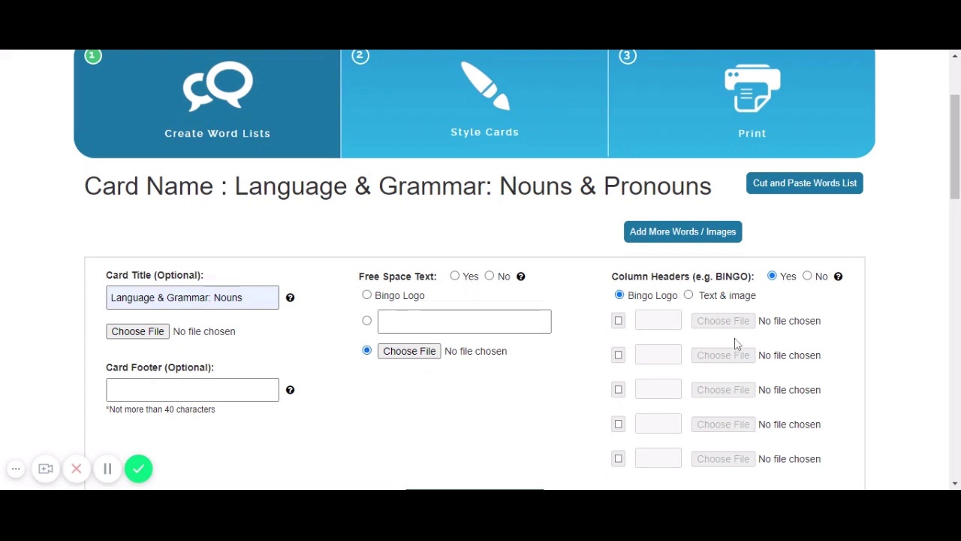
Set Column Headers to No and save the card settings.
scroll(734, 342, down, 1)
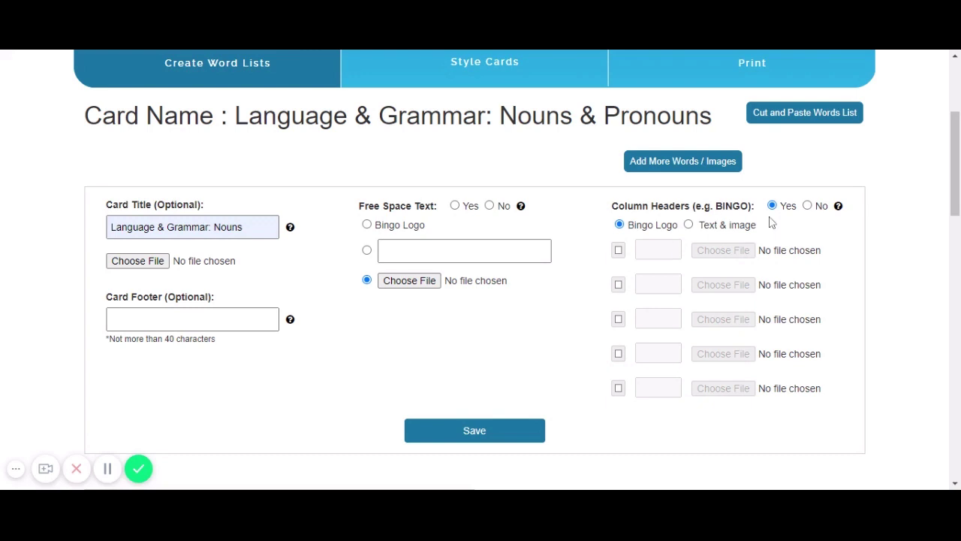
click(807, 207)
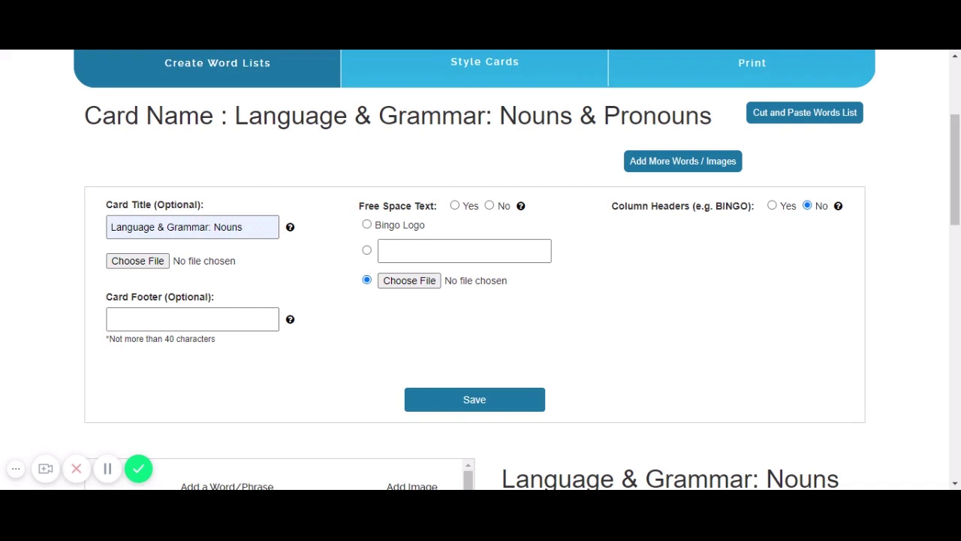
click(488, 398)
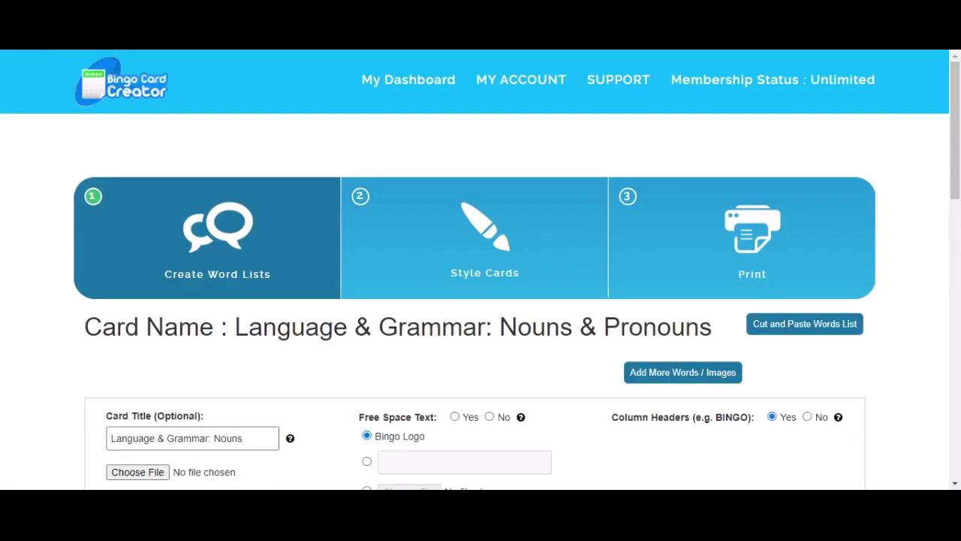
Examine the saved card settings, the content preview and the word entry list through word 25.
scroll(532, 316, down, 3)
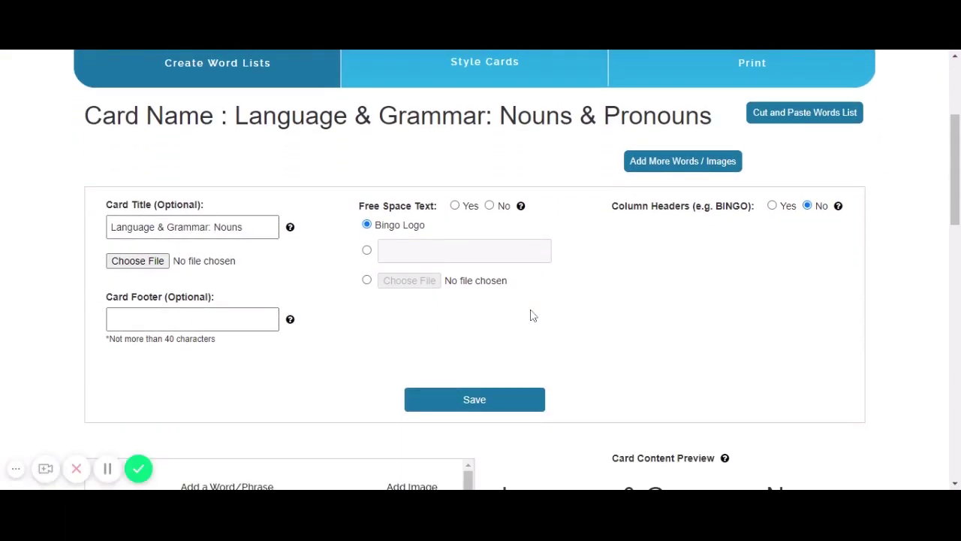
scroll(532, 315, down, 1)
scroll(539, 298, down, 3)
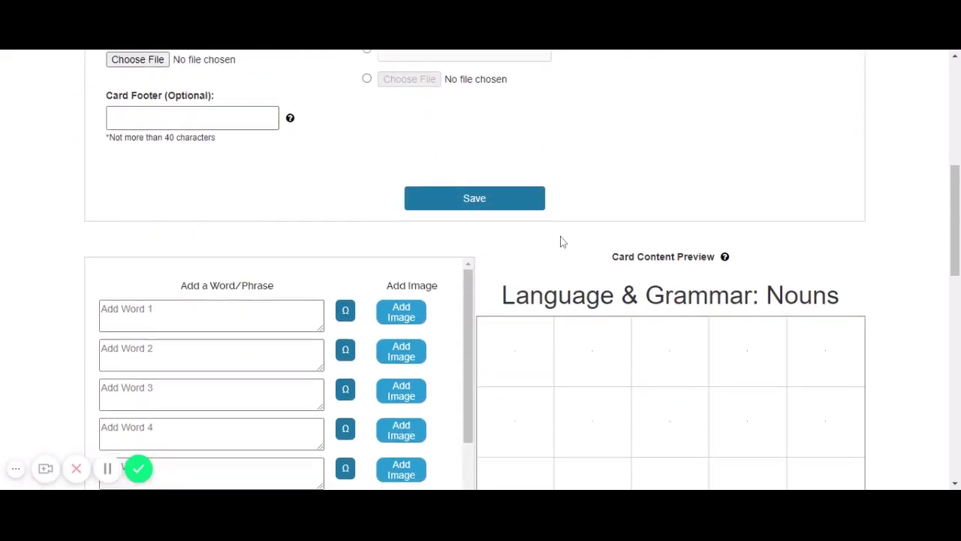
scroll(561, 240, down, 1)
scroll(560, 240, down, 1)
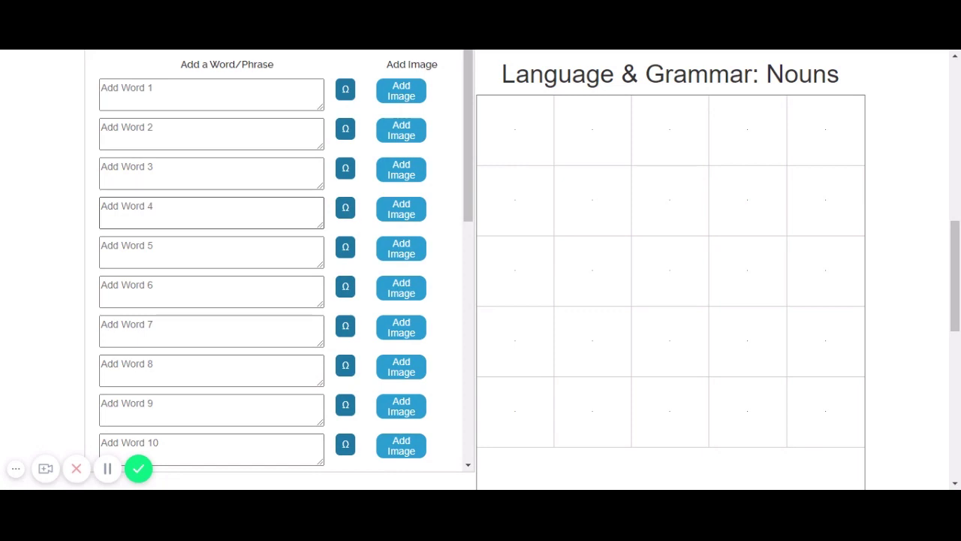
scroll(280, 260, down, 8)
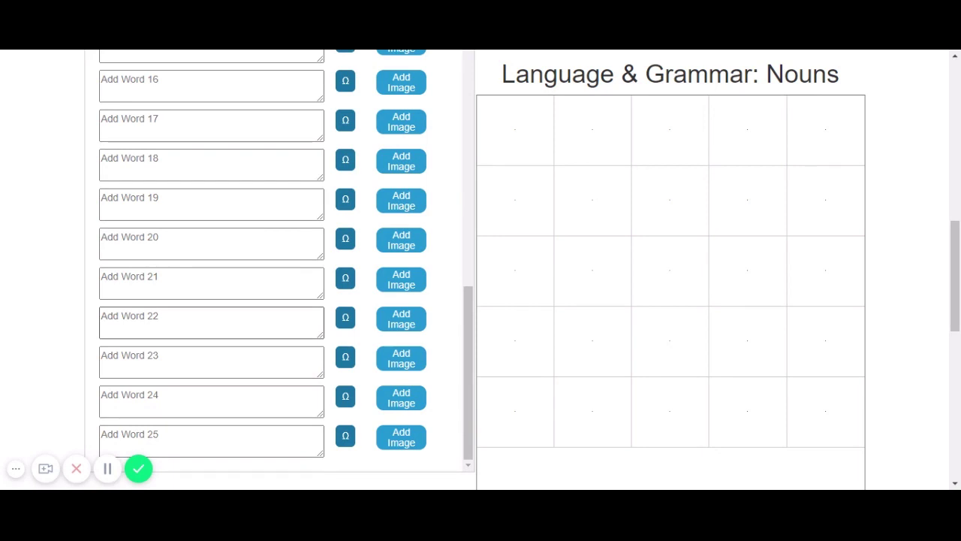
Look at the empty word entry fields and the pop-up for pasting a words list, leaving it without submitting.
scroll(278, 261, up, 8)
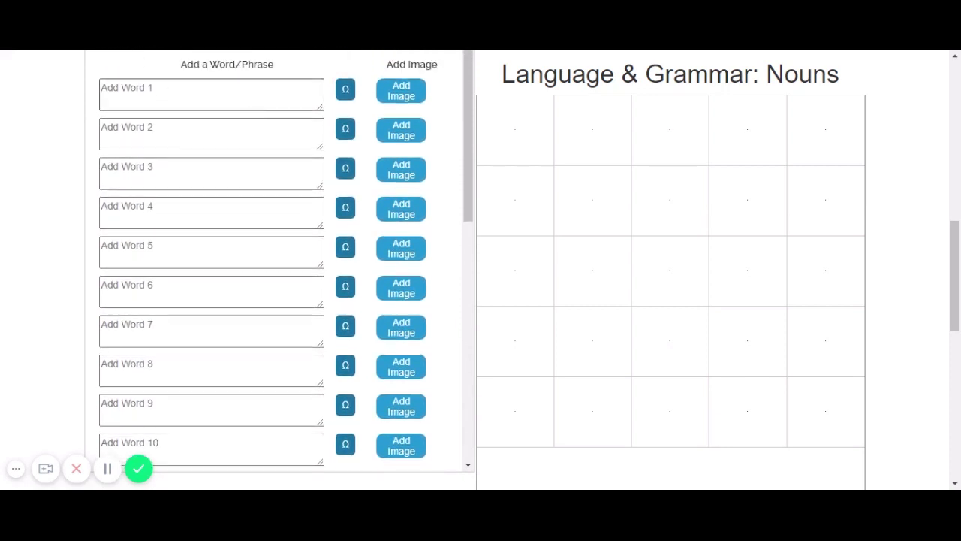
click(212, 95)
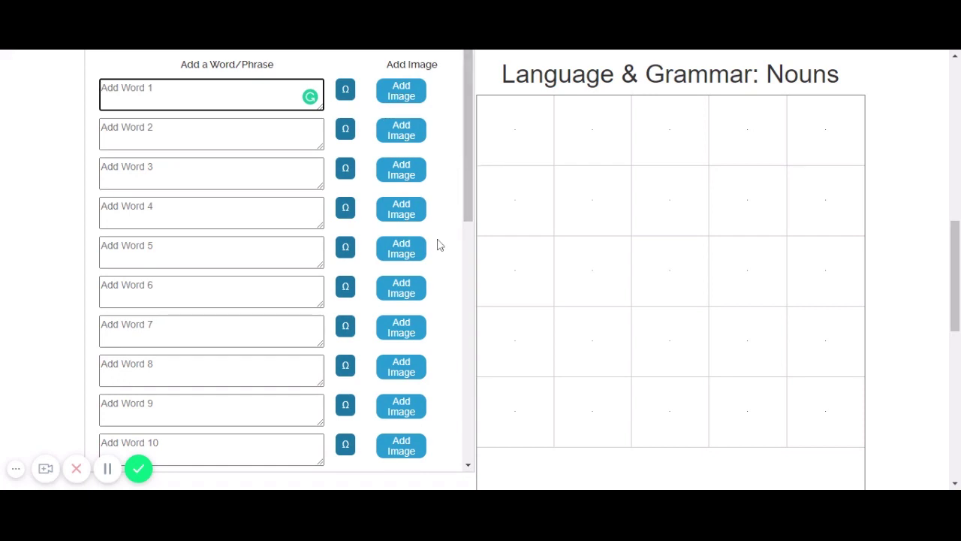
scroll(440, 245, up, 4)
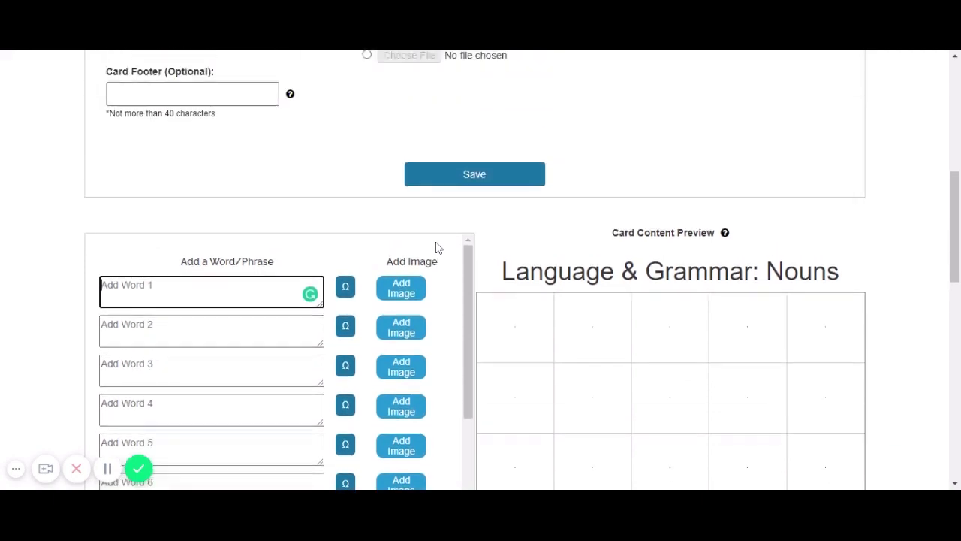
scroll(440, 248, up, 2)
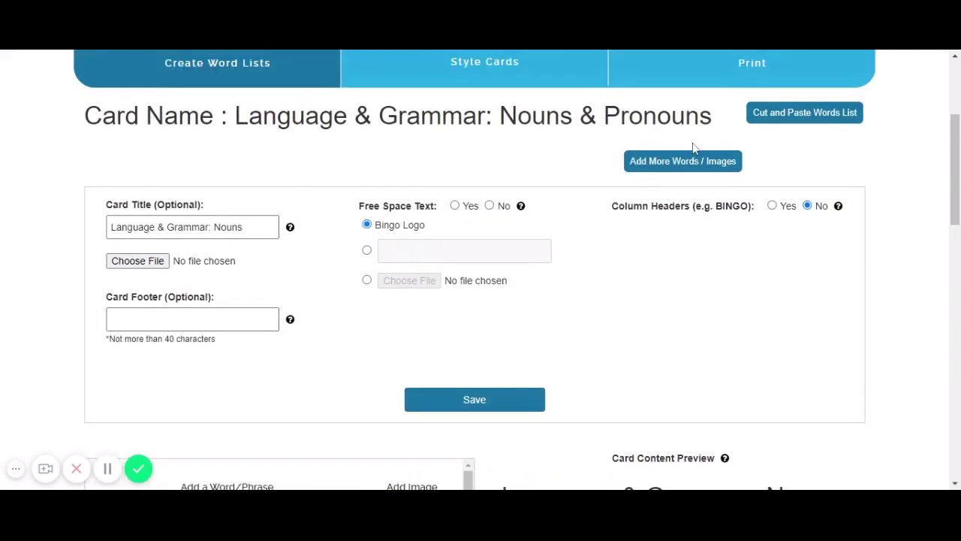
click(805, 114)
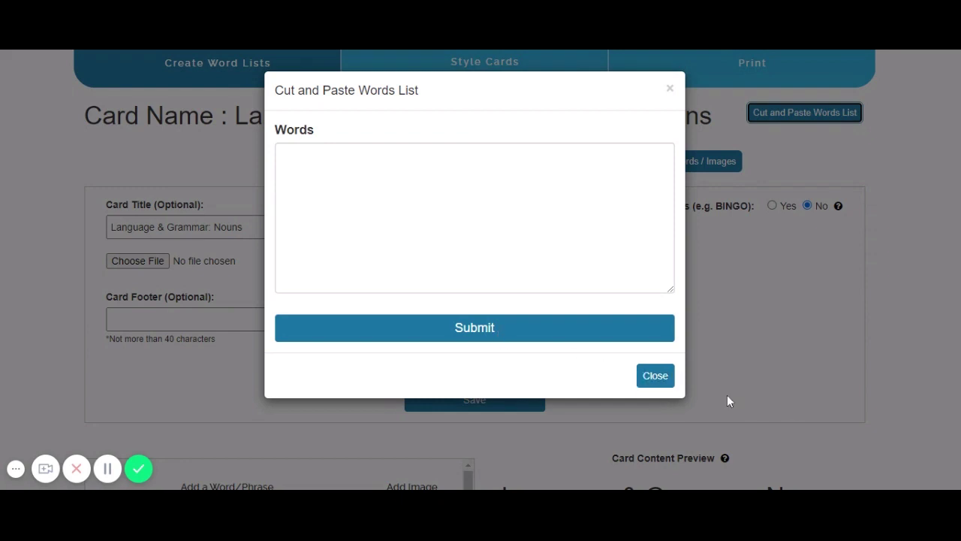
click(653, 377)
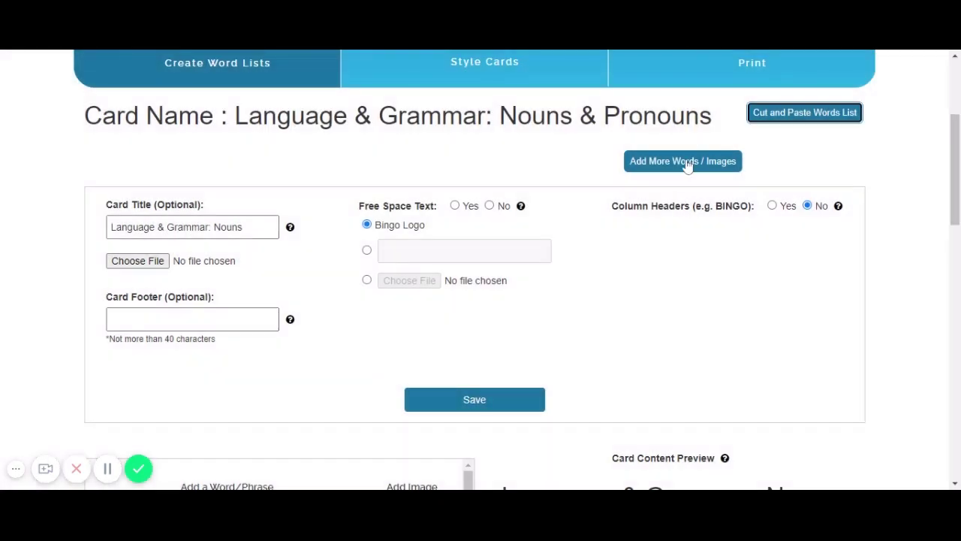
Look at the option for adding more words or images and the word entry list without adding any entries.
click(687, 163)
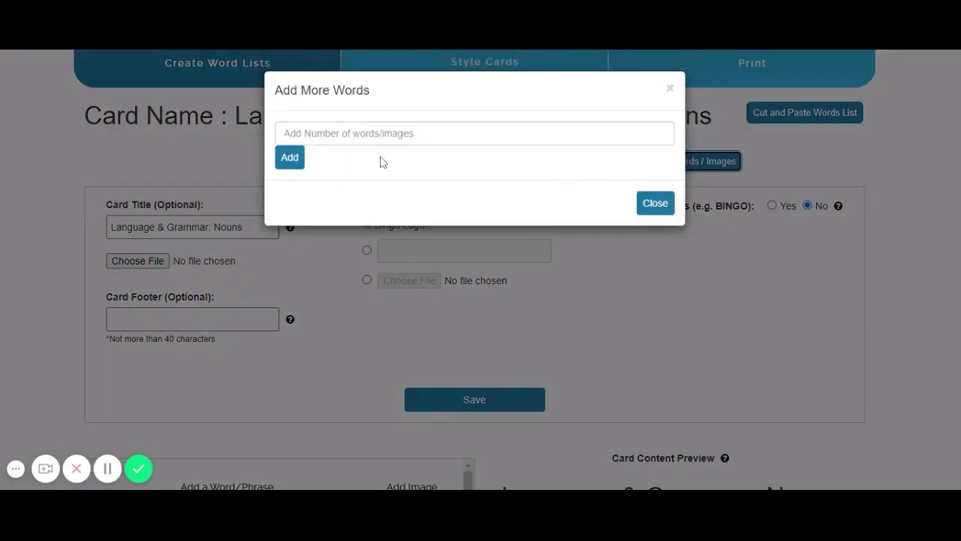
click(664, 204)
scroll(418, 294, down, 7)
scroll(411, 298, up, 4)
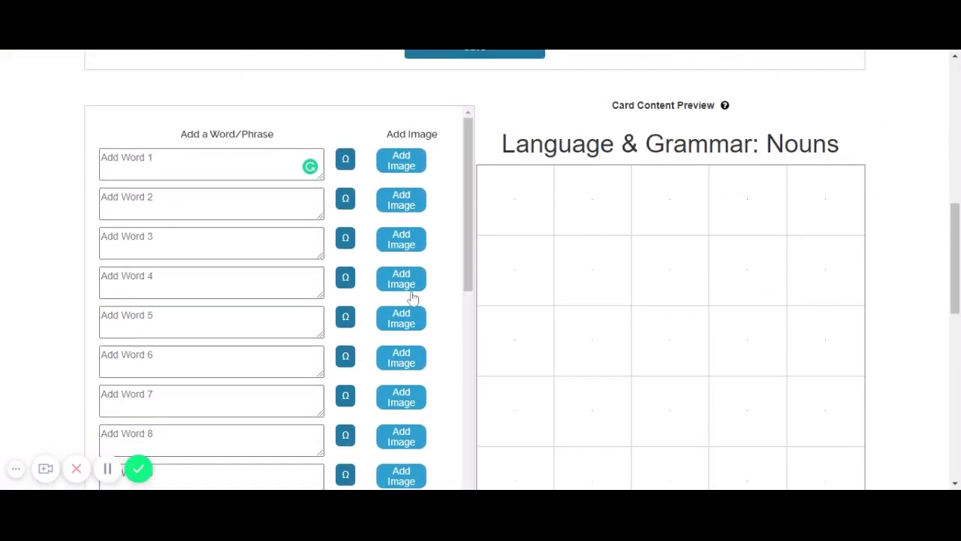
scroll(412, 299, up, 3)
click(689, 164)
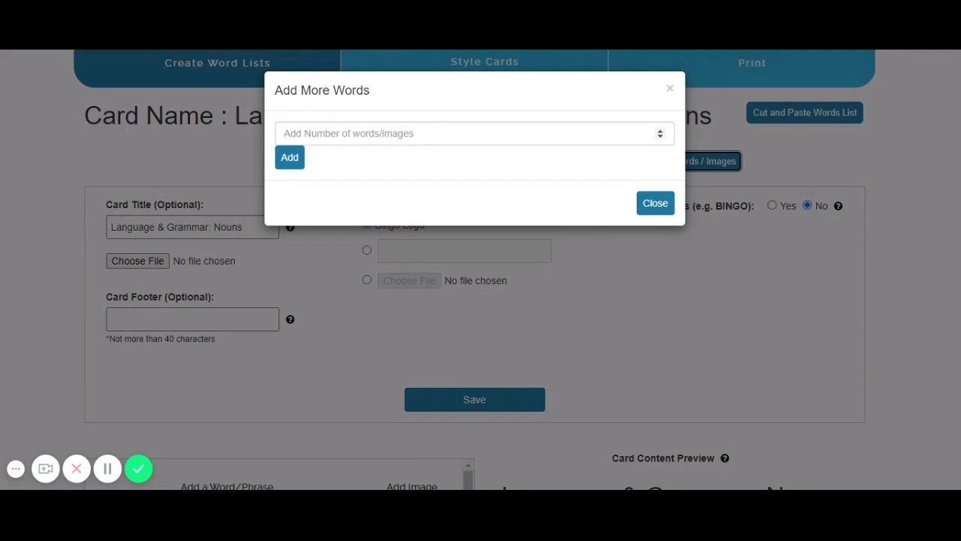
click(442, 134)
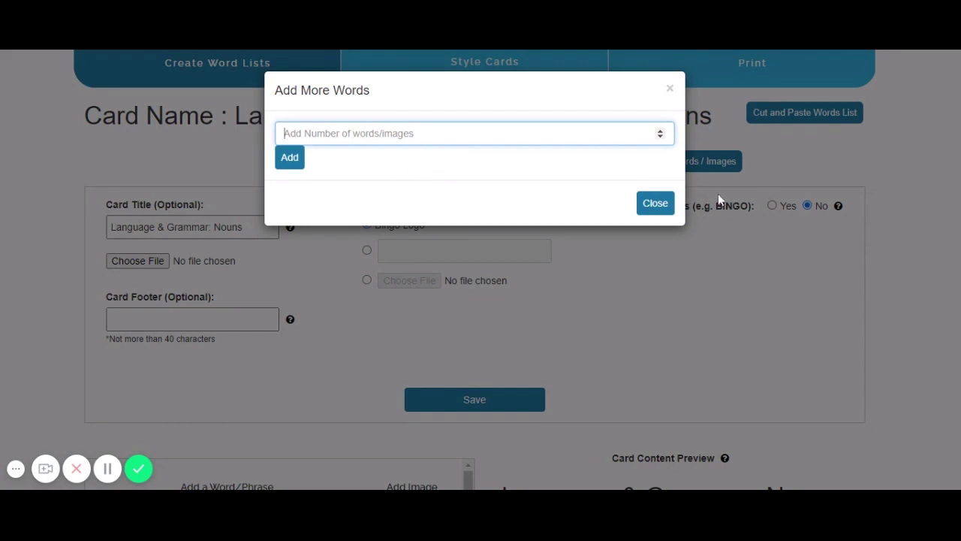
click(656, 206)
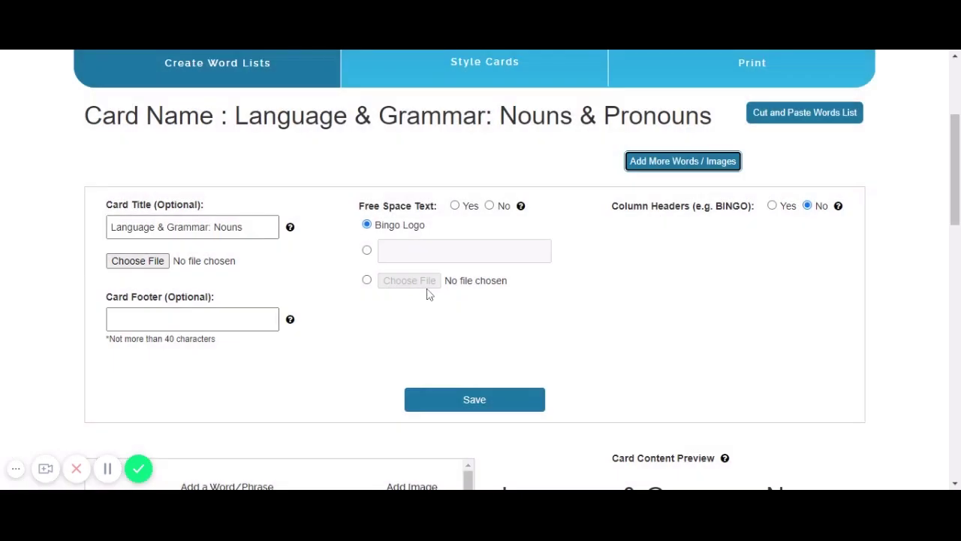
Enter "Noun", "Pronoun" and "Person" as words 1 to 3 of the word list.
scroll(467, 212, down, 5)
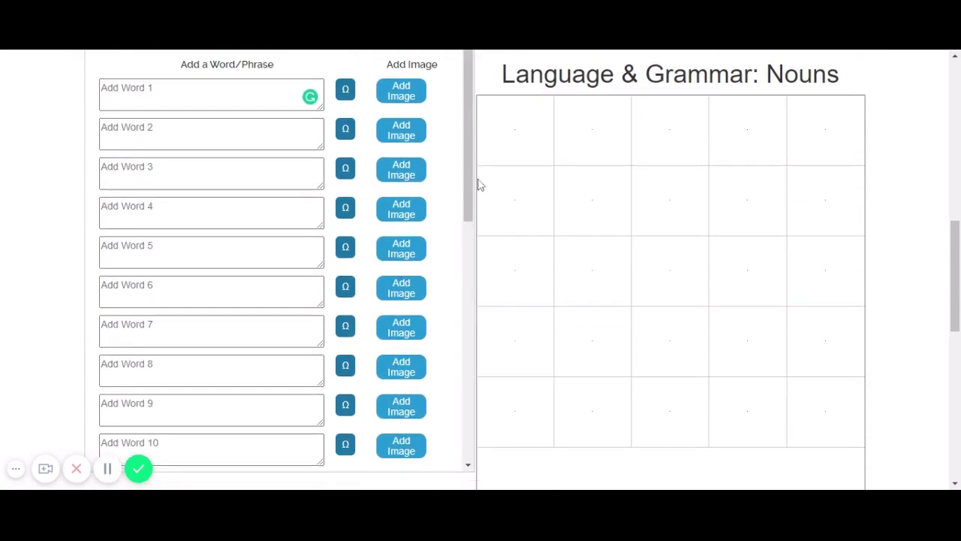
click(117, 93)
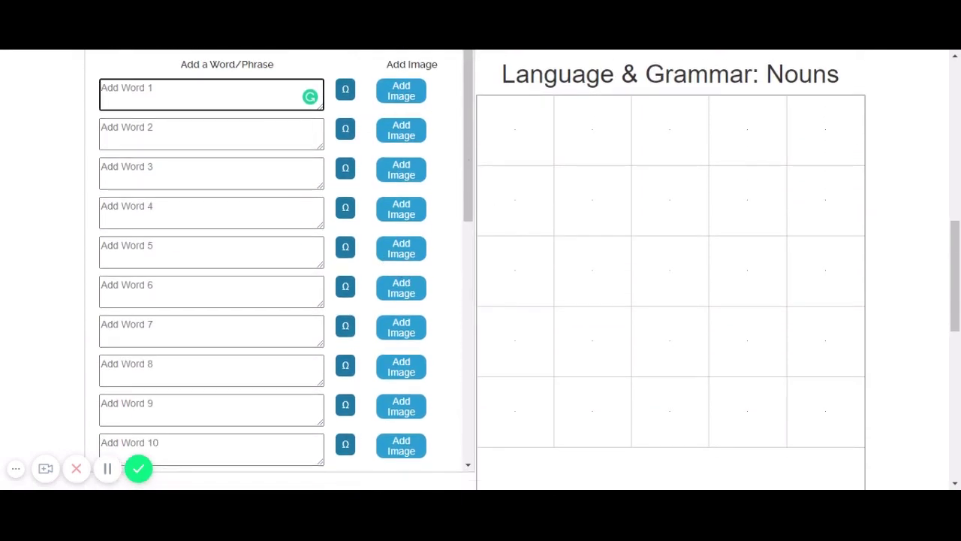
text(Noun)
key(Tab)
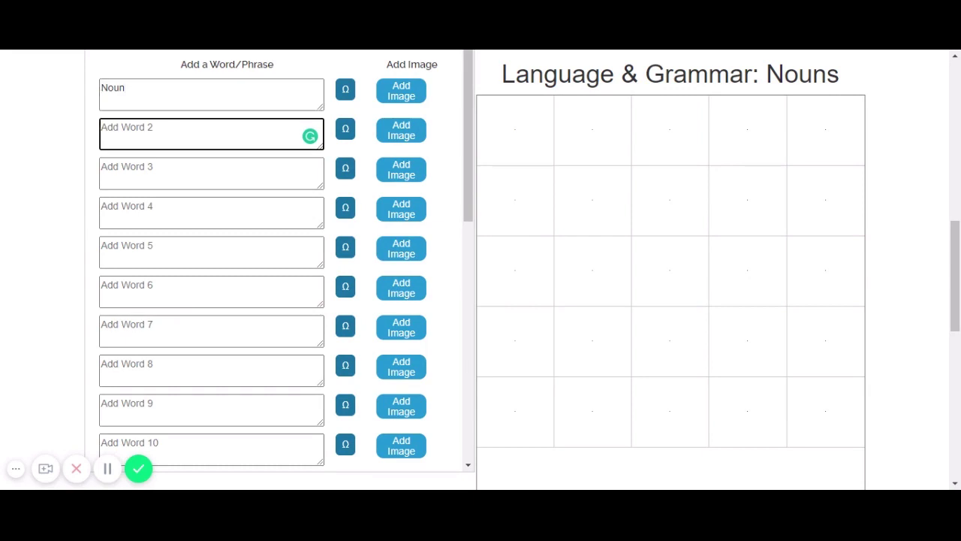
text(Pronoun)
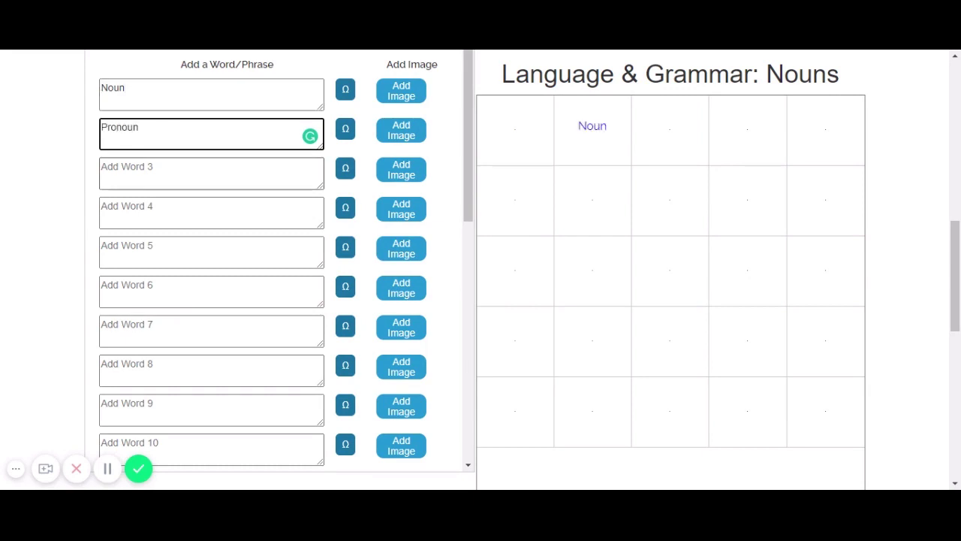
key(Tab)
text(Person)
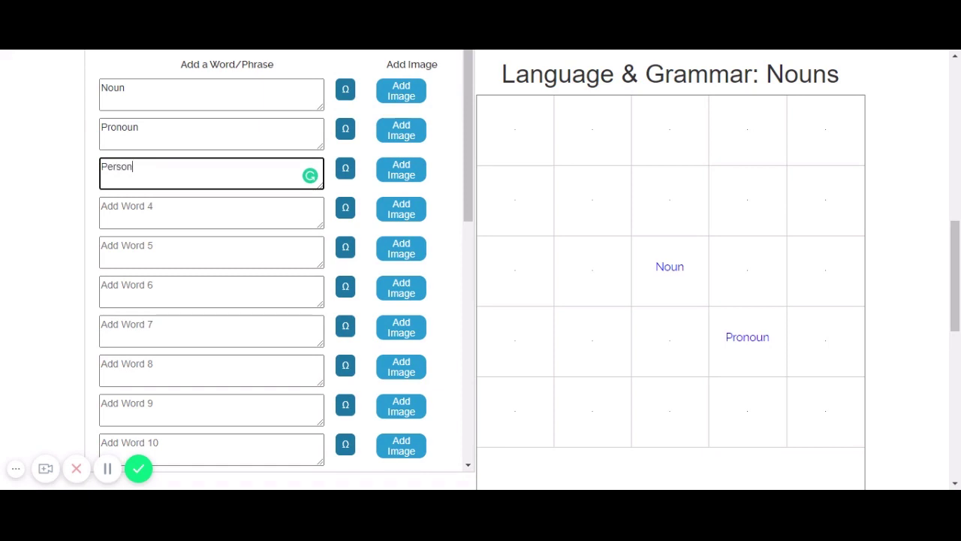
Enter "Place", "Thing" and "Idea" as words 4 to 6 of the word list.
key(Tab)
text(P)
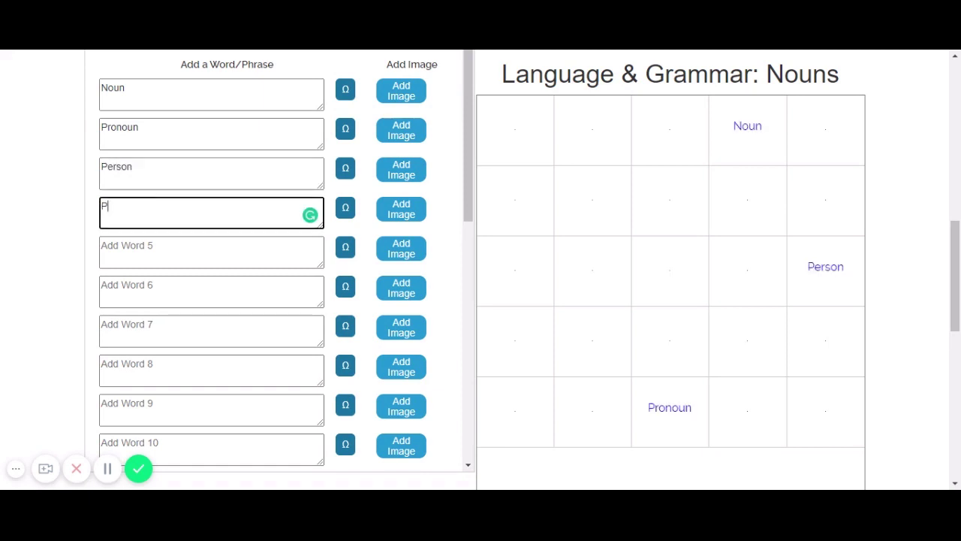
text(lace)
key(Tab)
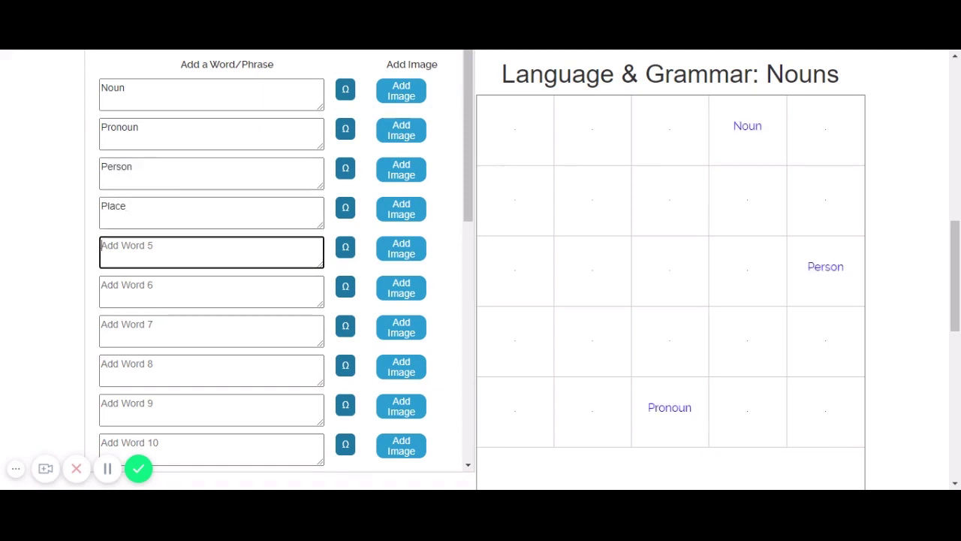
text(Thing)
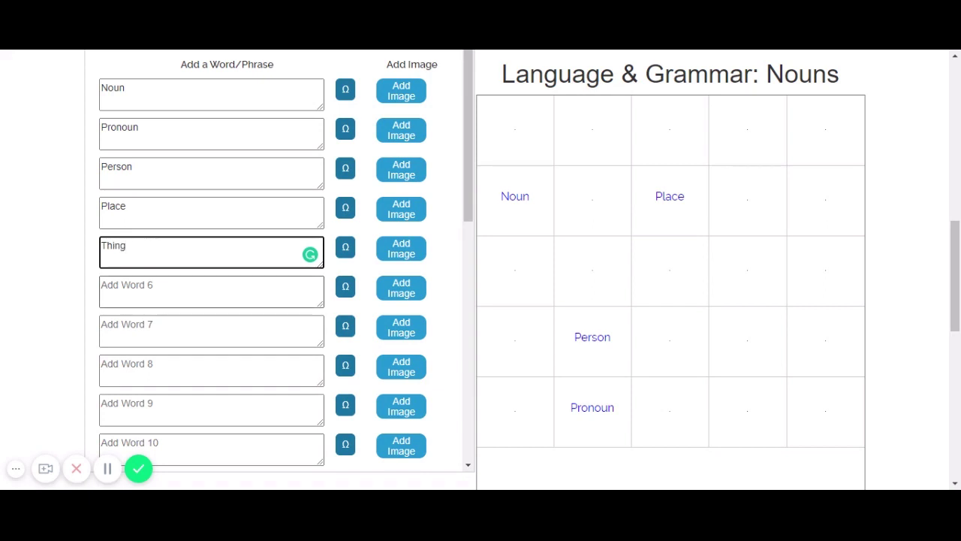
key(Tab)
text(Idea)
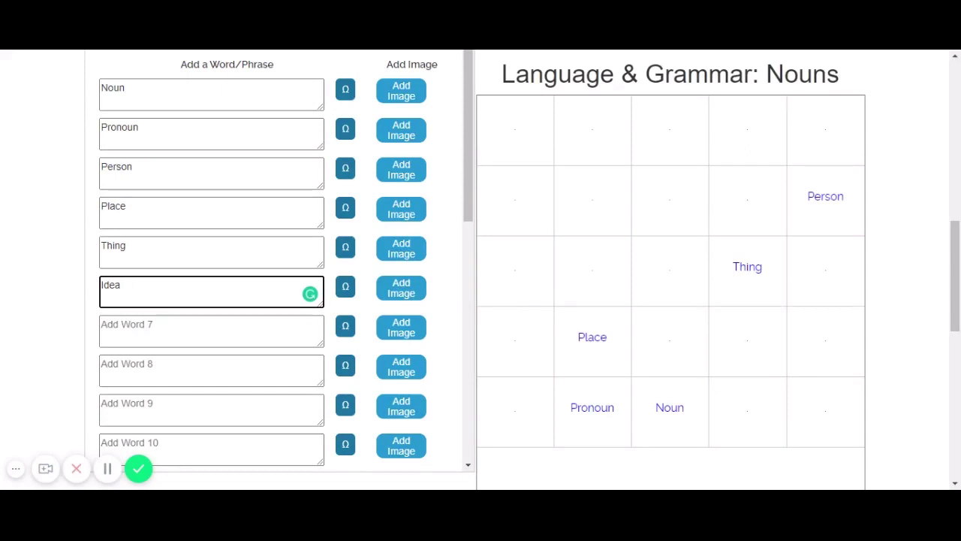
Proceed from the word list to the card styling stage.
scroll(792, 367, down, 2)
scroll(791, 367, up, 2)
scroll(421, 272, down, 2)
scroll(241, 280, down, 10)
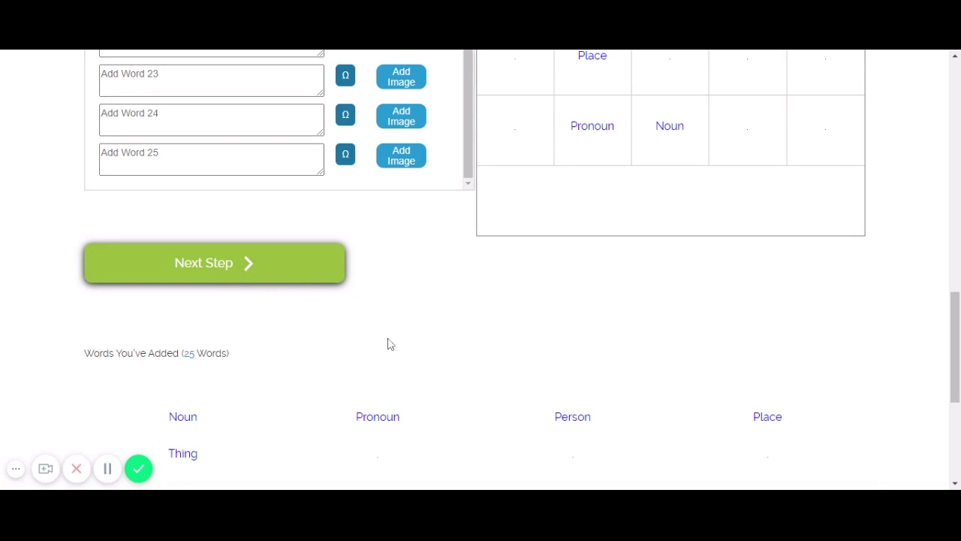
scroll(389, 343, down, 2)
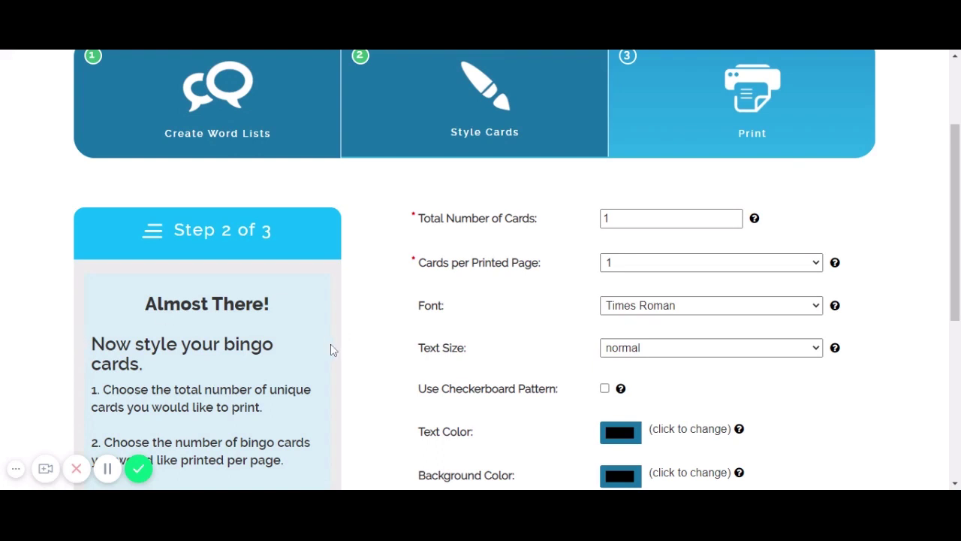
Set the total number of cards to 30.
scroll(333, 350, down, 1)
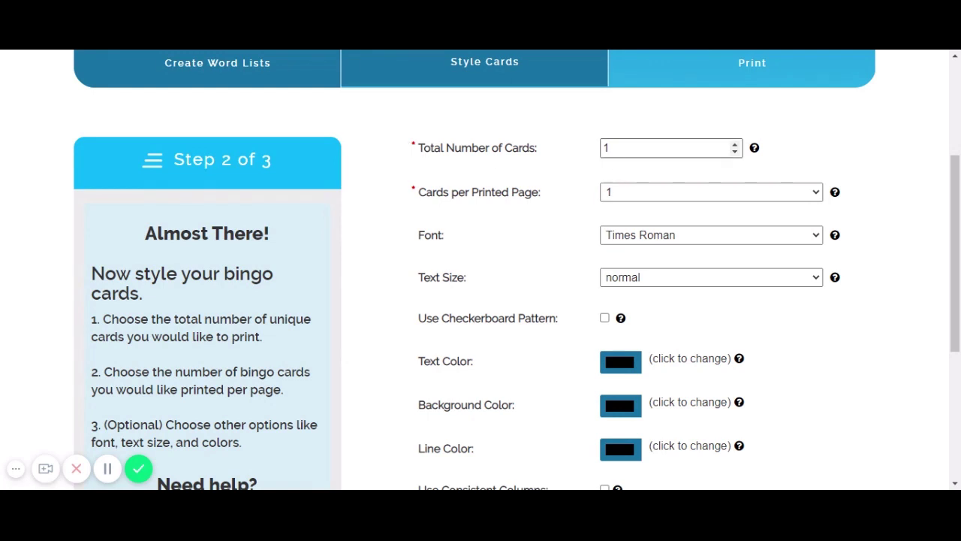
click(612, 148)
double_click(608, 148)
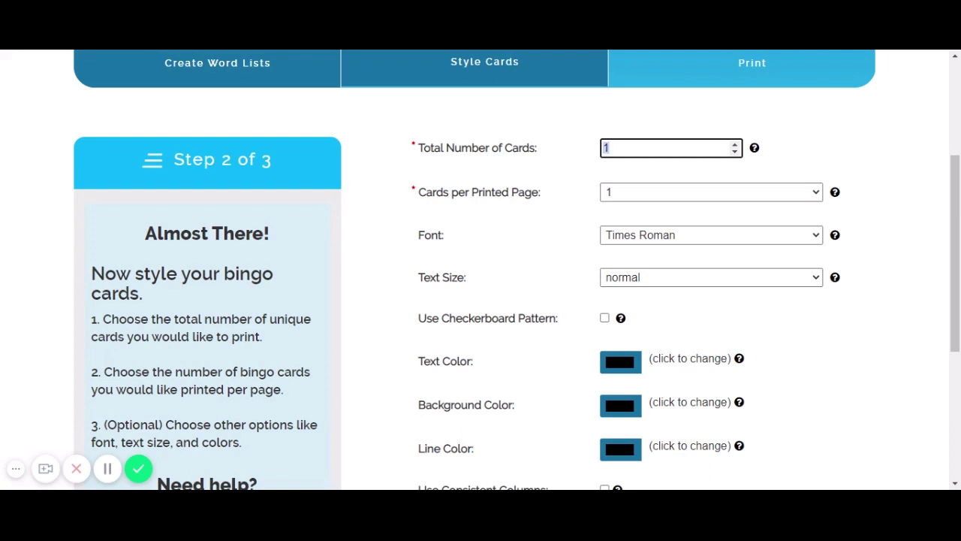
text(30)
Set the card font to Courier Bold and choose the normal text size.
scroll(666, 223, down, 1)
click(672, 165)
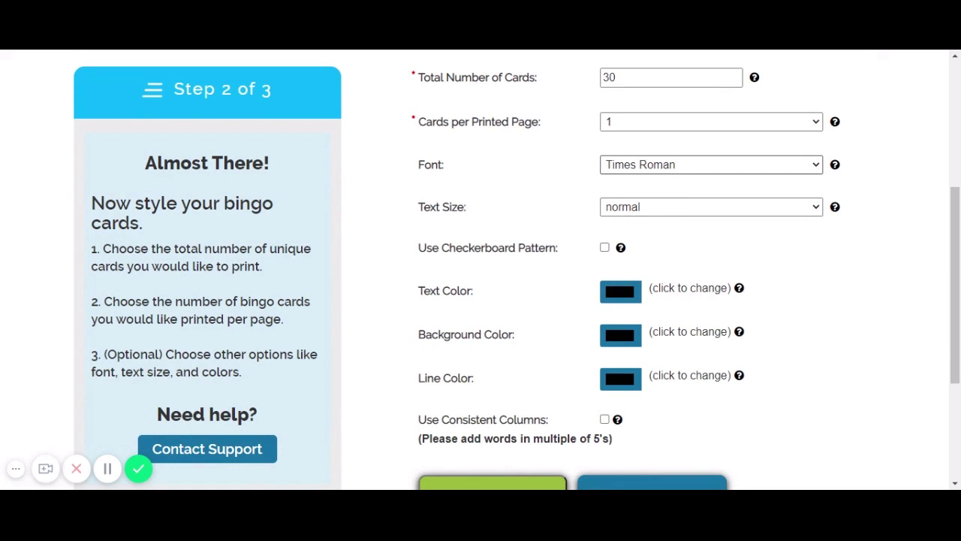
click(709, 235)
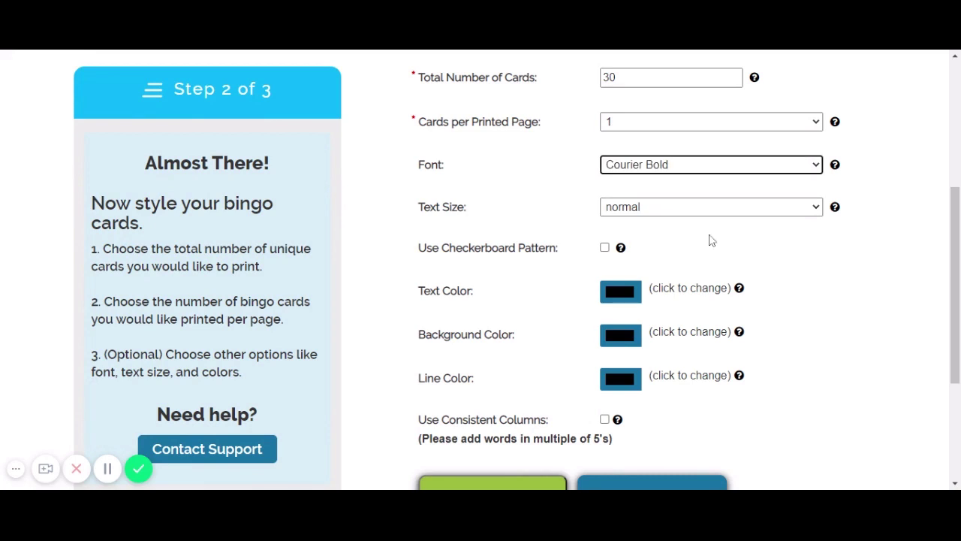
click(665, 208)
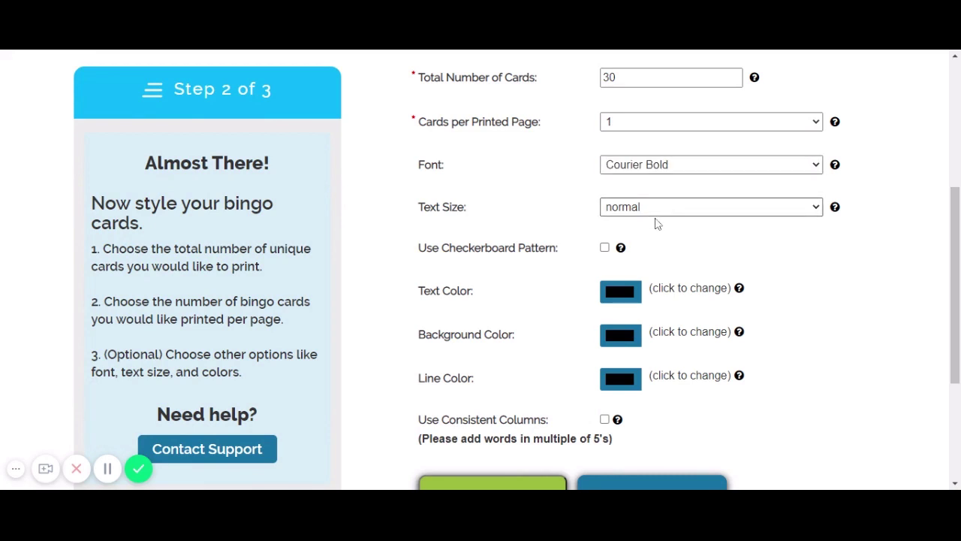
click(629, 278)
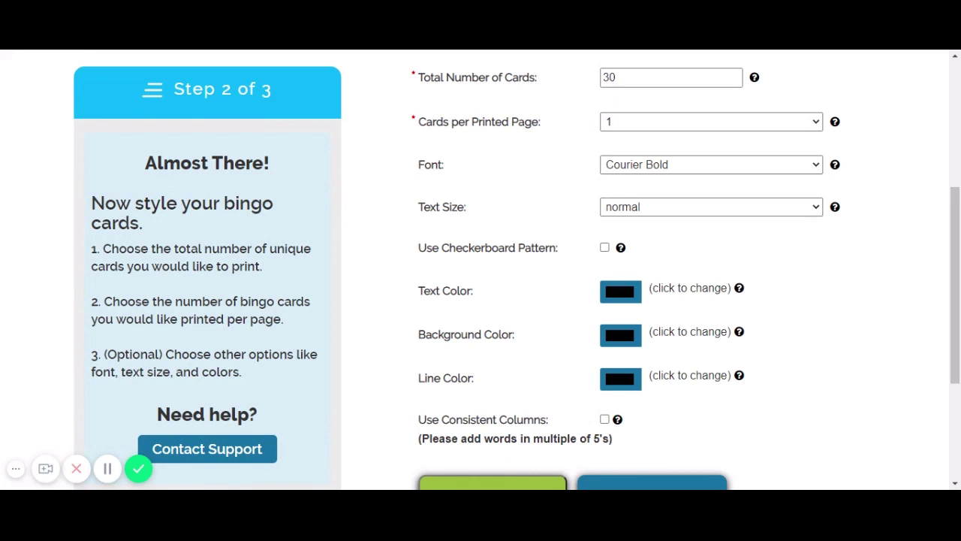
Enable the checkerboard pattern with a light gray background color and a medium gray second background color.
click(604, 249)
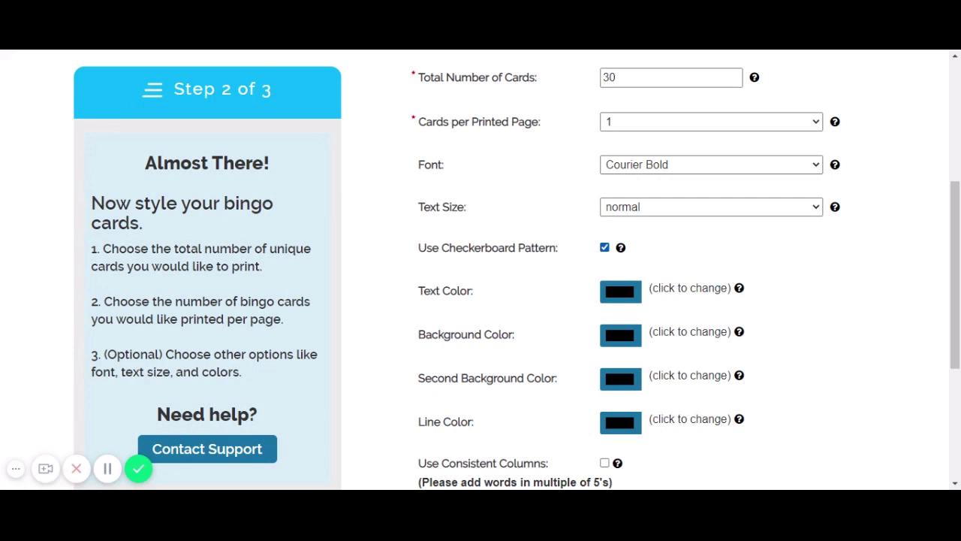
scroll(605, 293, down, 1)
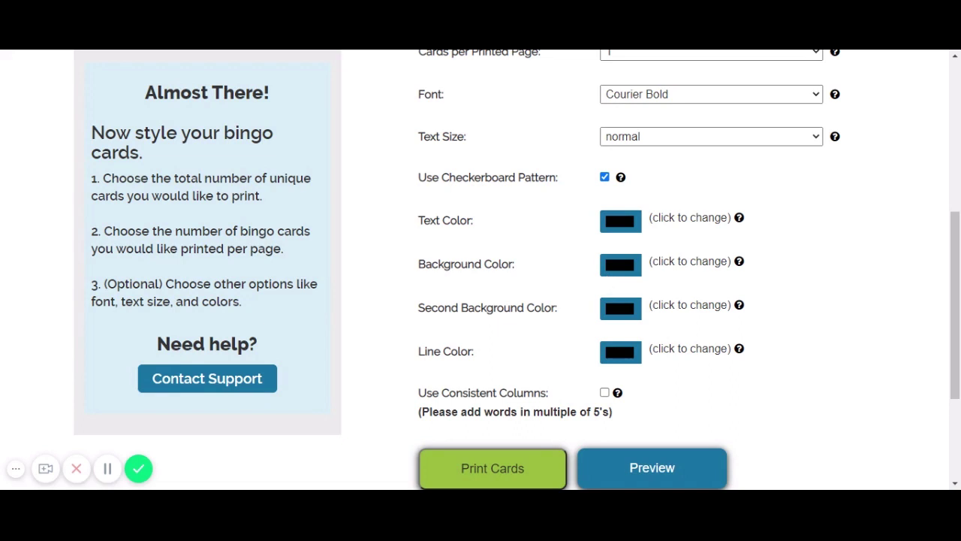
click(615, 274)
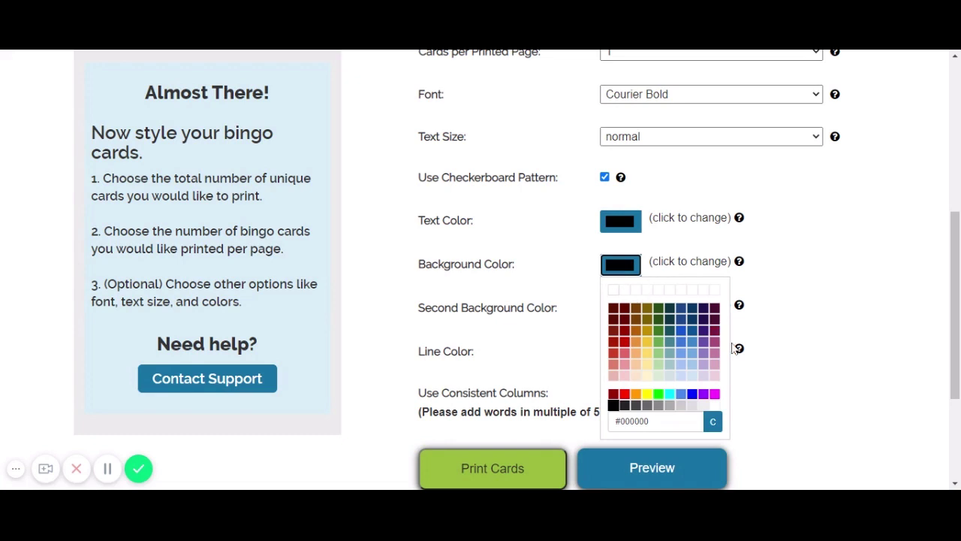
click(680, 405)
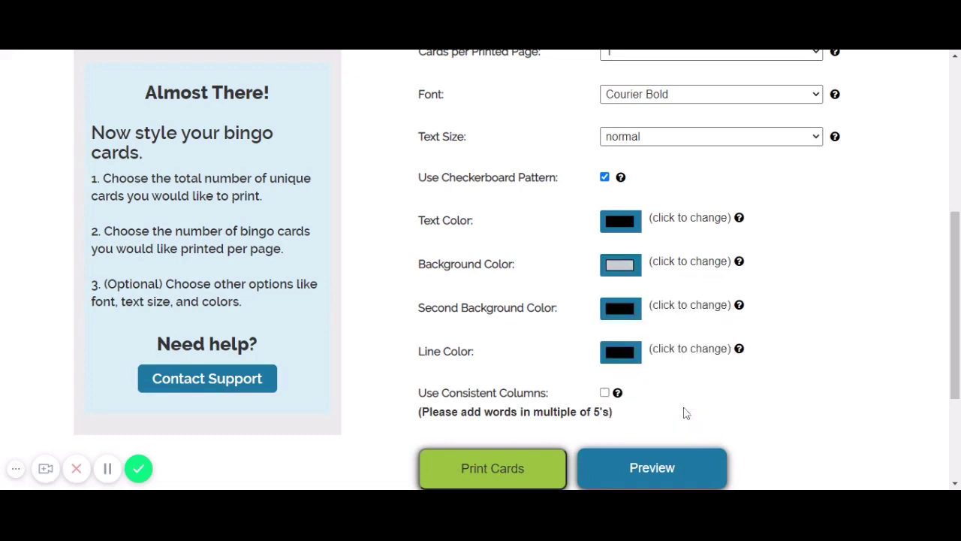
click(621, 308)
click(670, 449)
scroll(608, 371, down, 1)
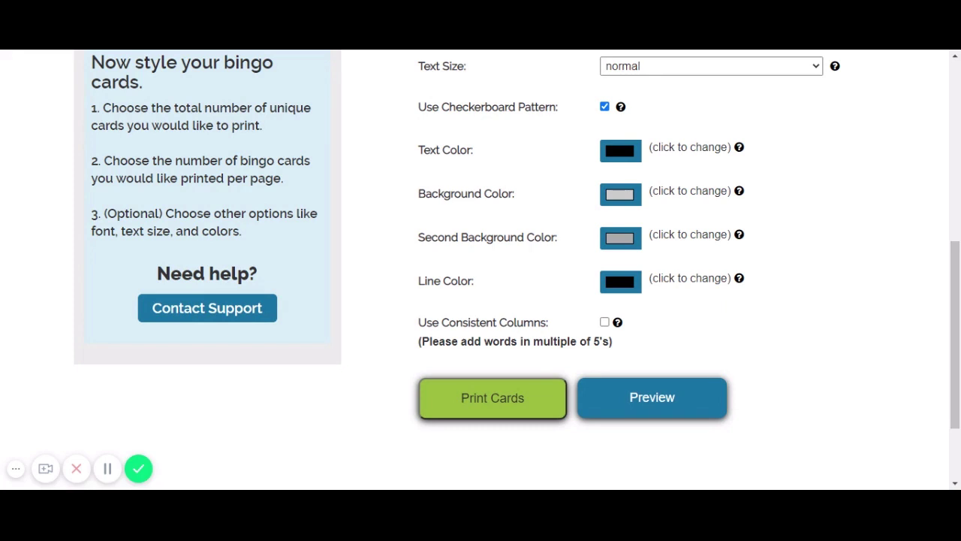
Preview the styled bingo card and examine its layout, colors and words from the heading to the final row.
click(635, 395)
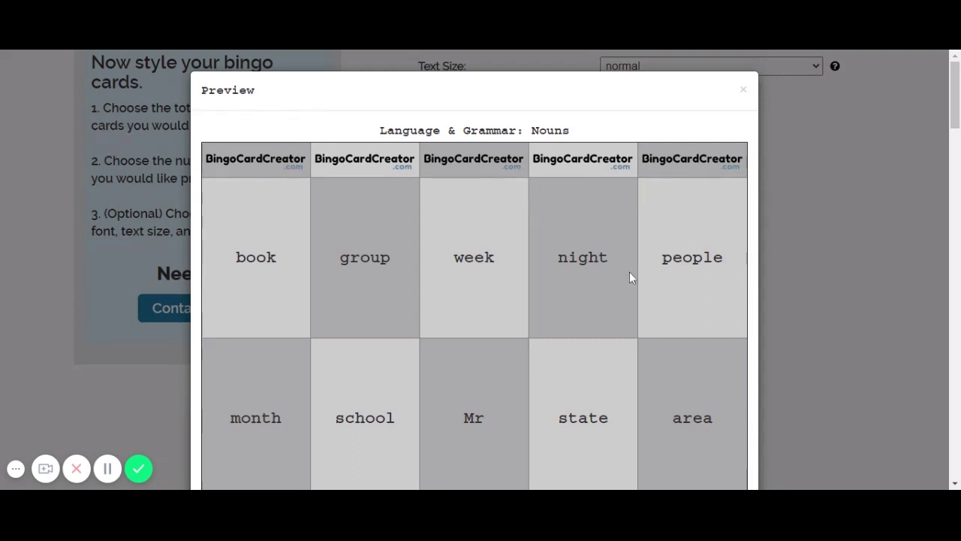
scroll(638, 278, down, 4)
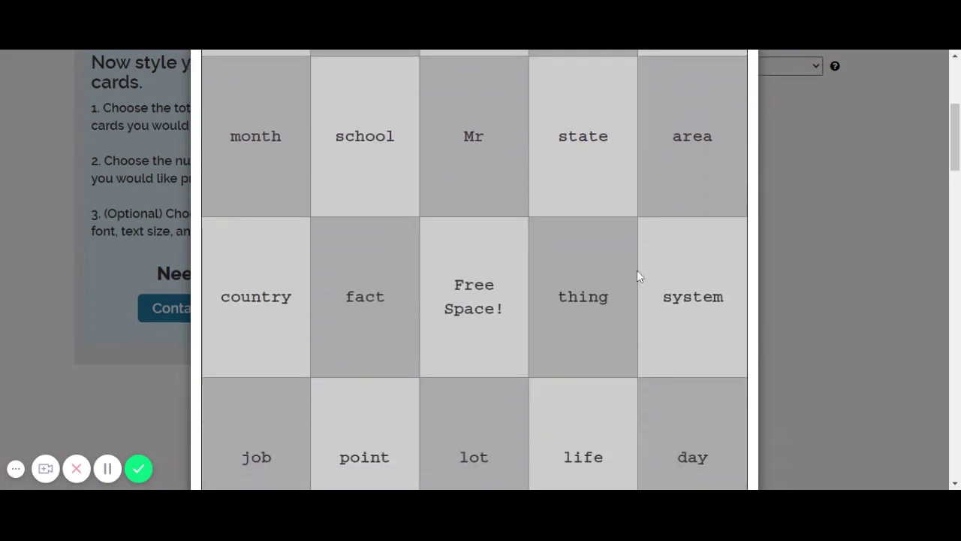
scroll(574, 350, down, 2)
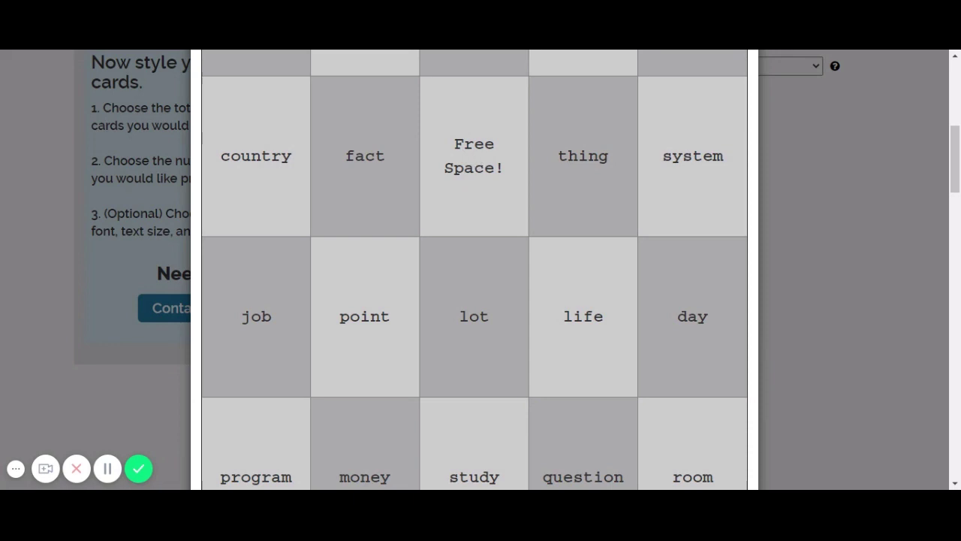
scroll(472, 175, down, 7)
scroll(470, 178, up, 3)
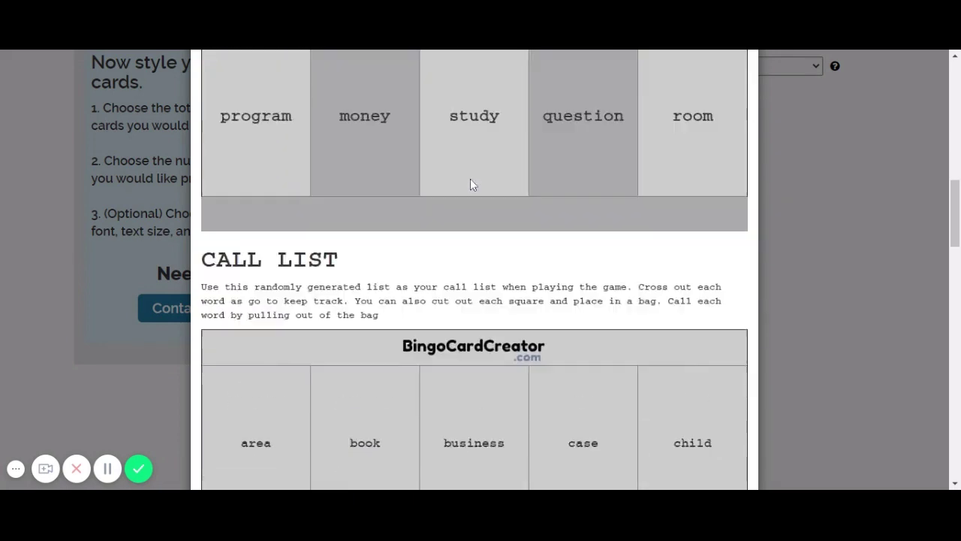
scroll(472, 186, up, 4)
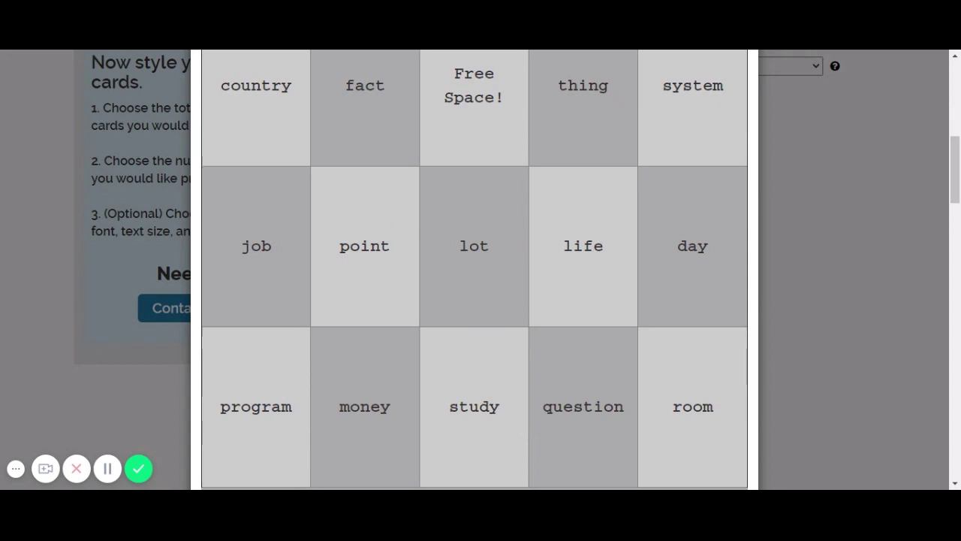
Review the complete call list beneath the previewed card and close the preview.
scroll(382, 240, down, 6)
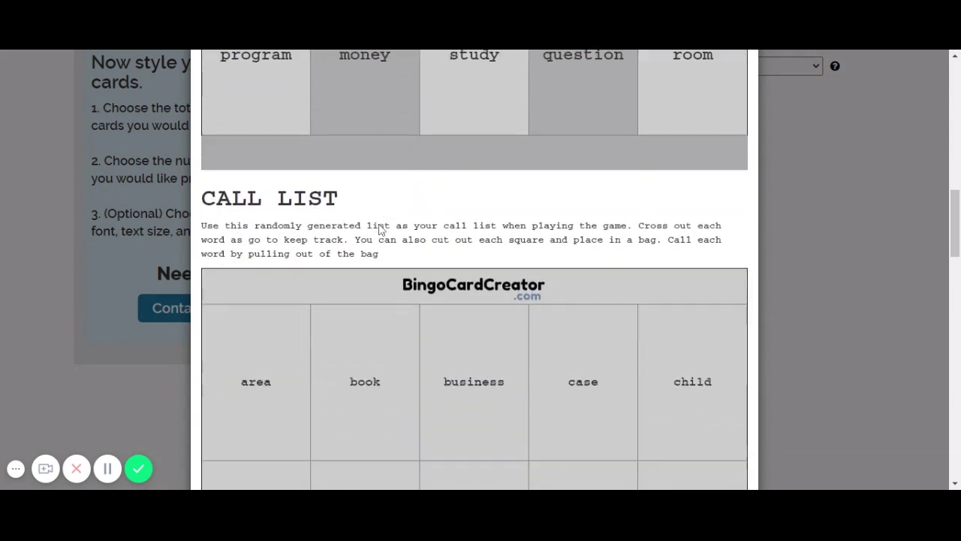
scroll(379, 222, down, 1)
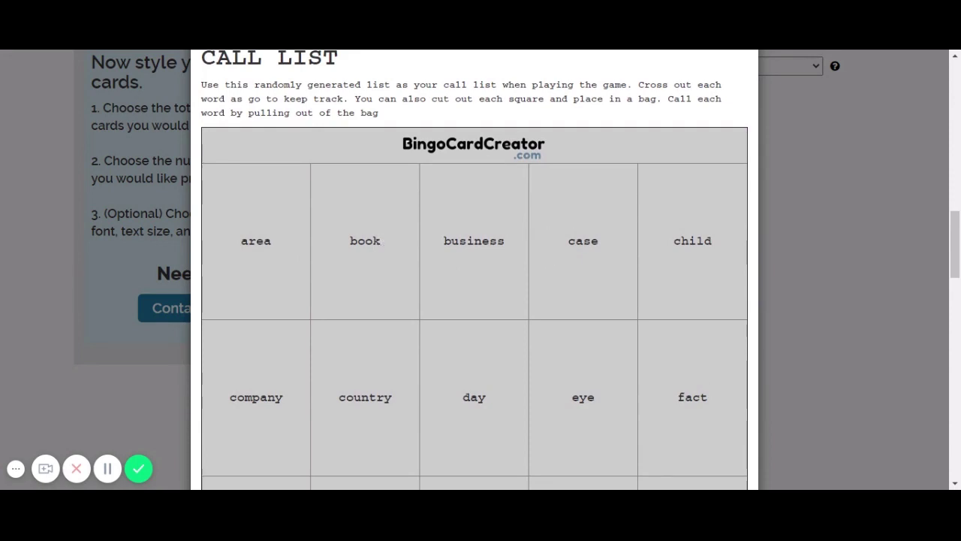
scroll(524, 269, down, 5)
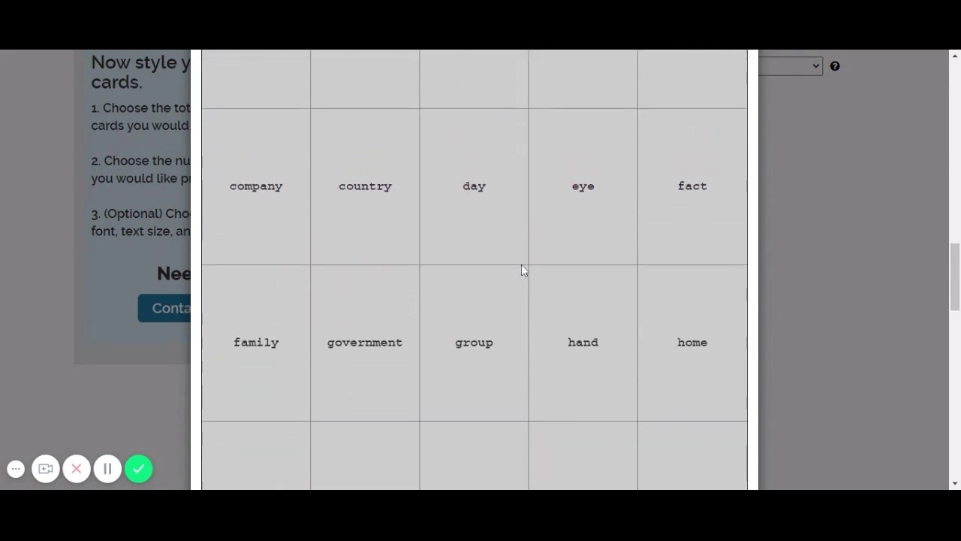
scroll(522, 265, down, 9)
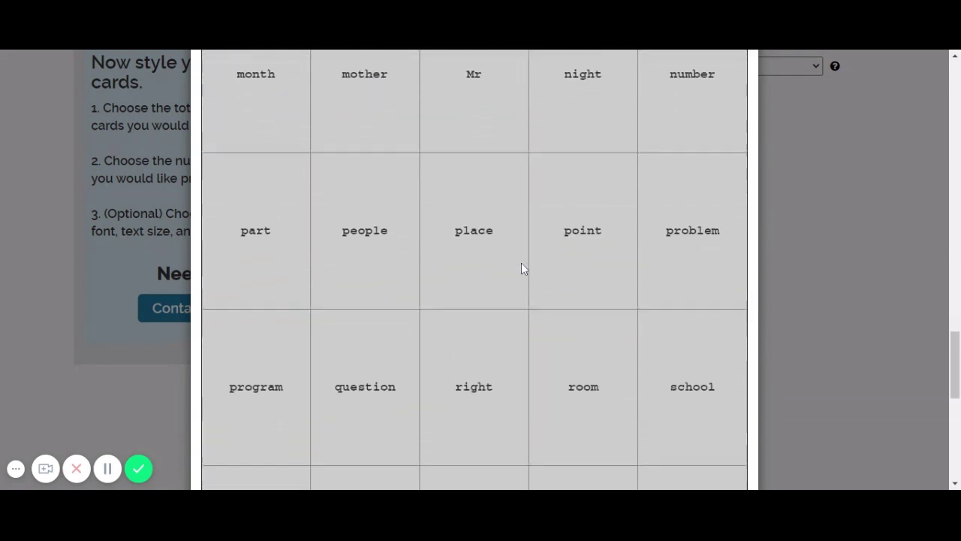
scroll(523, 268, down, 4)
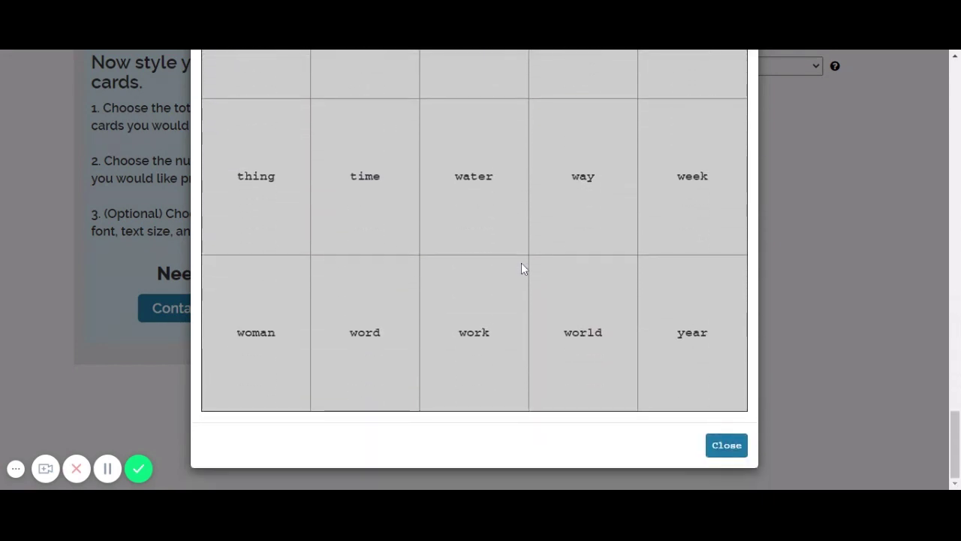
click(719, 446)
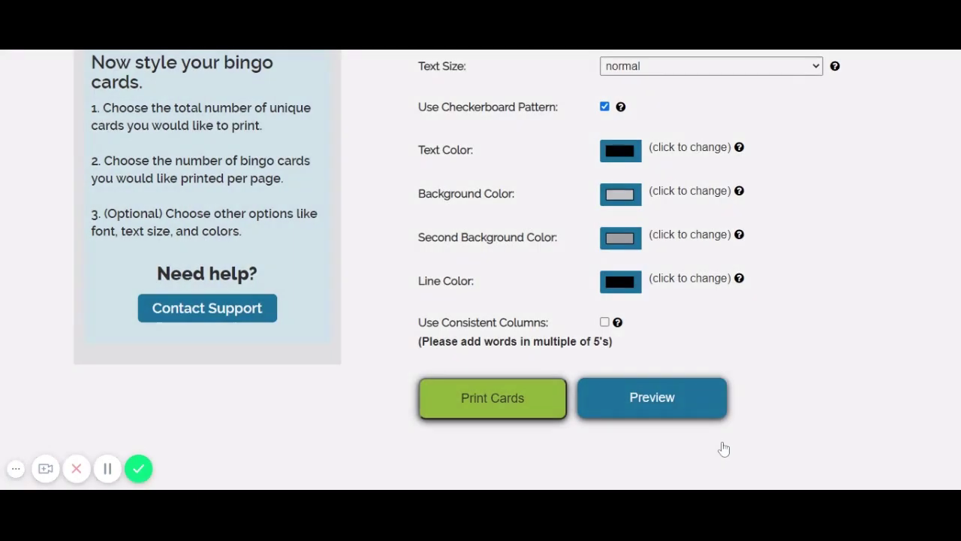
Generate the printable bingo cards and open the downloaded PDF.
click(510, 407)
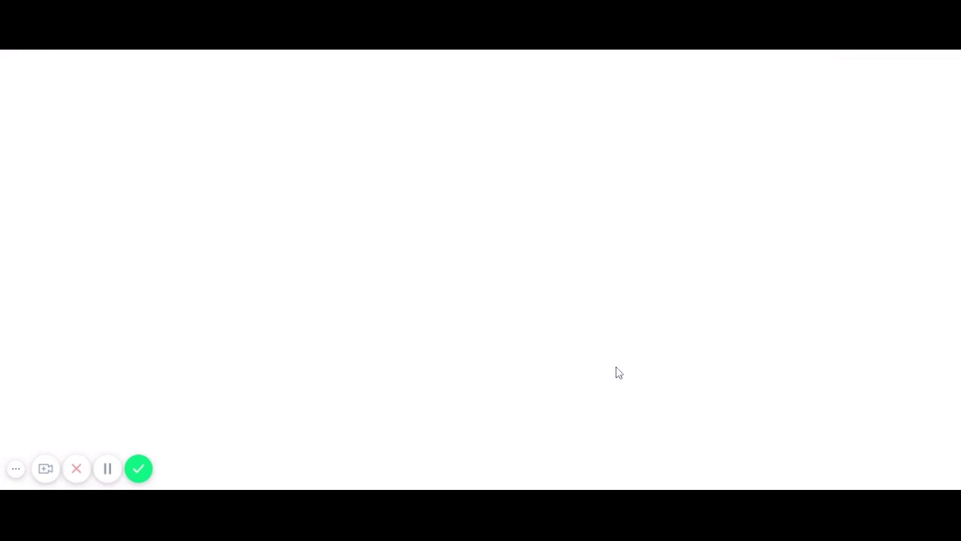
scroll(615, 369, down, 3)
scroll(611, 372, up, 3)
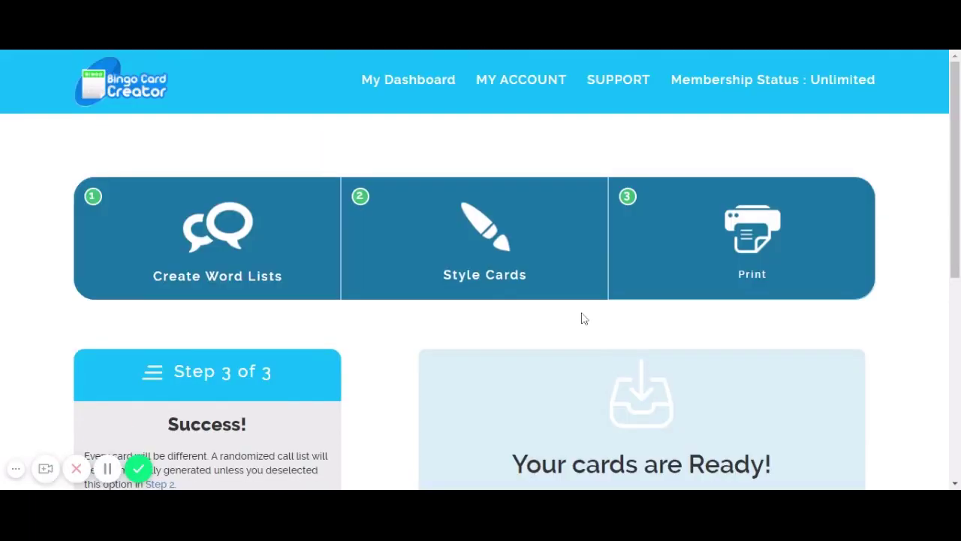
scroll(584, 330, down, 2)
click(541, 367)
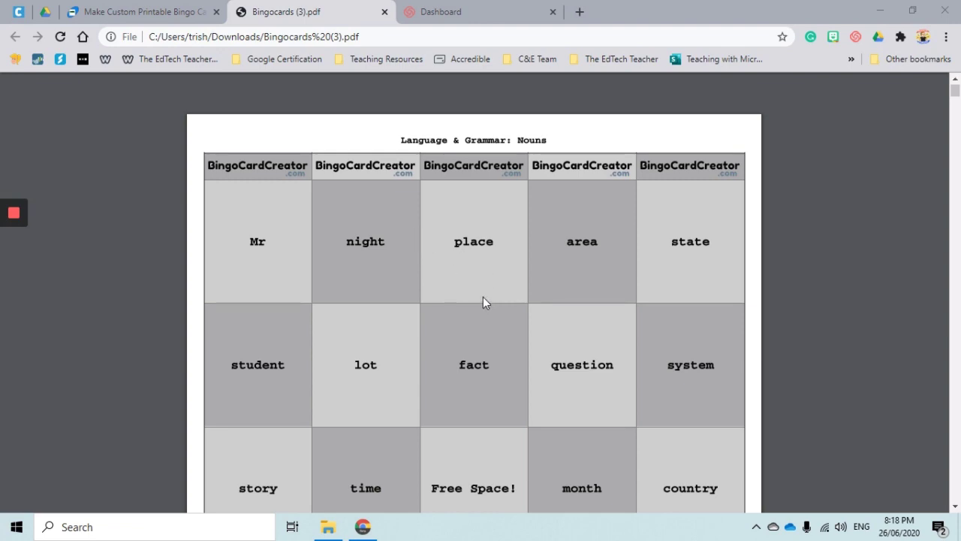
Look through the bingo cards in the PDF as far as the call list, and return to the first page.
scroll(483, 299, down, 15)
scroll(482, 299, down, 20)
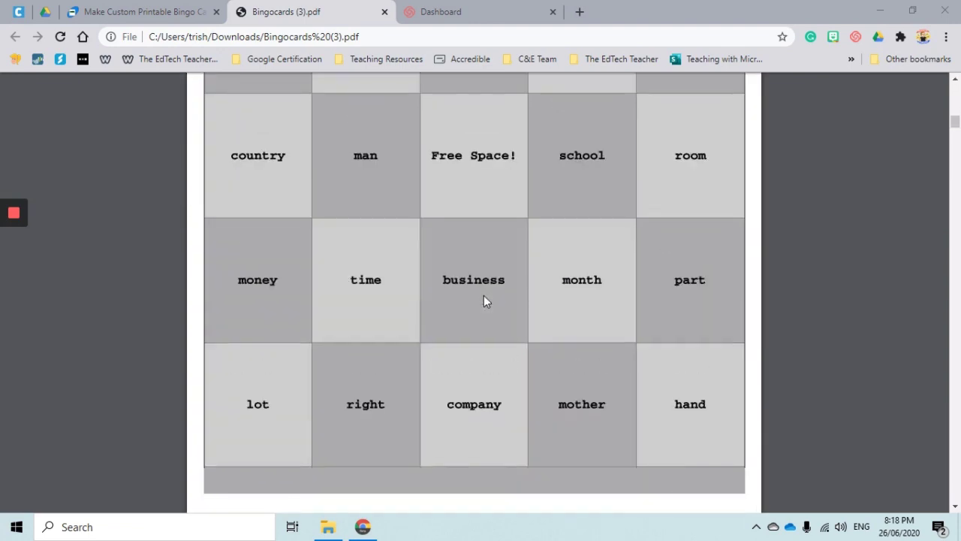
scroll(481, 309, down, 10)
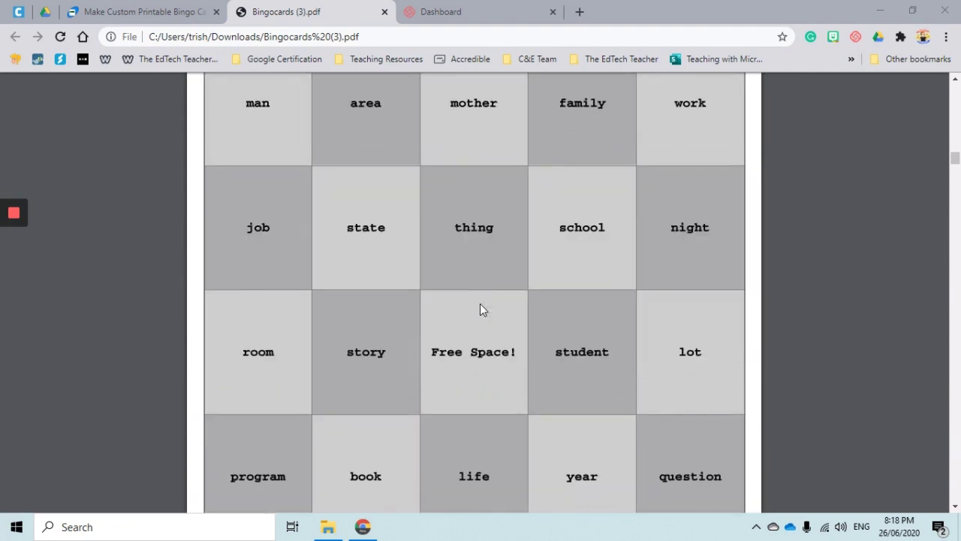
scroll(480, 306, down, 20)
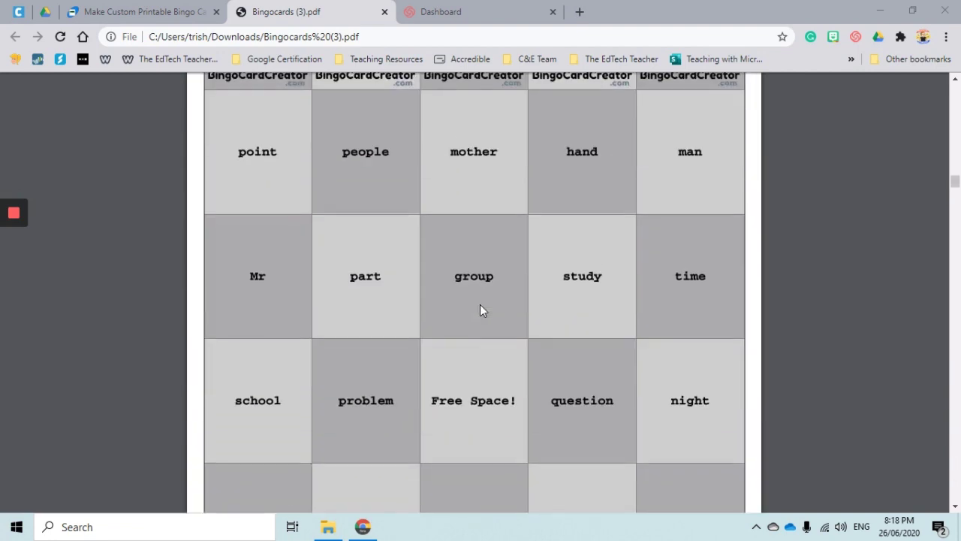
scroll(490, 307, down, 20)
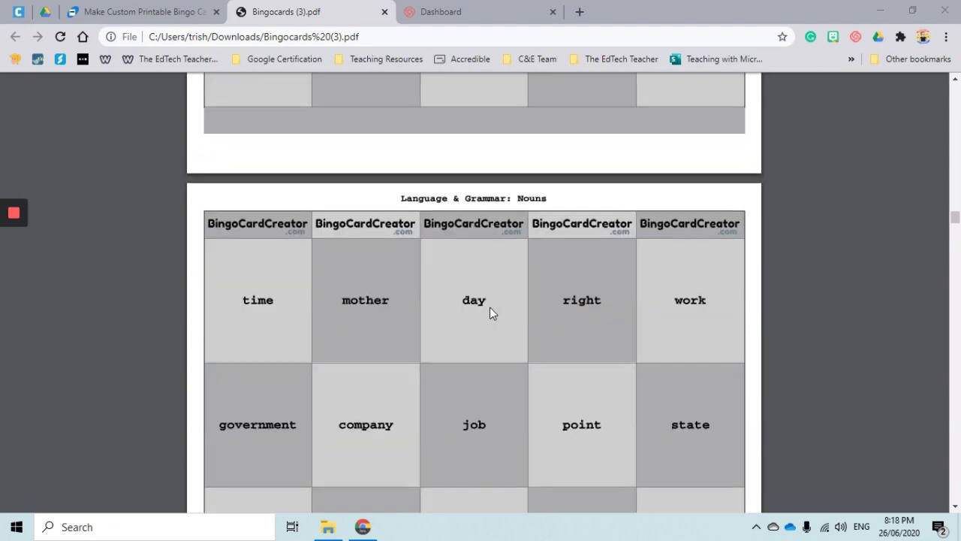
click(954, 214)
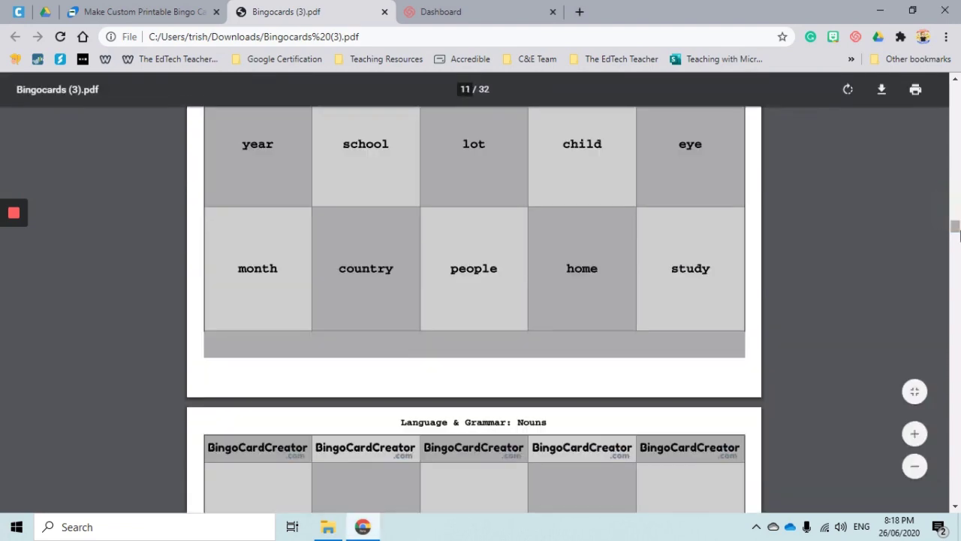
drag(954, 229, 954, 411)
scroll(543, 316, down, 10)
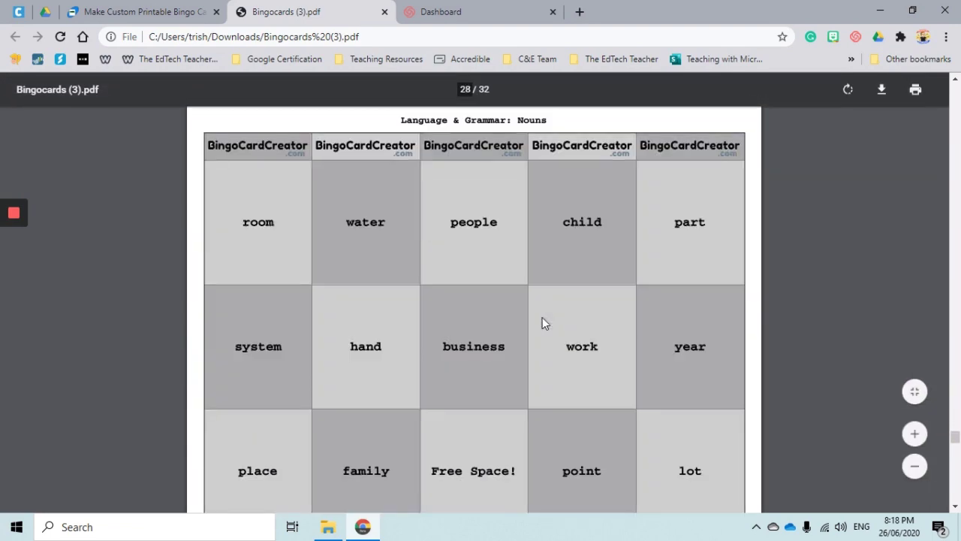
scroll(542, 321, down, 10)
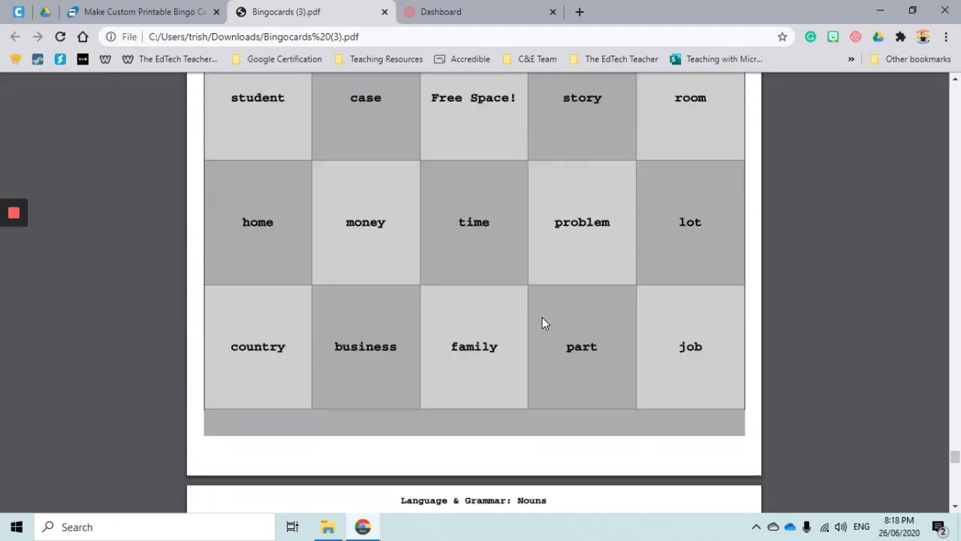
scroll(541, 319, down, 8)
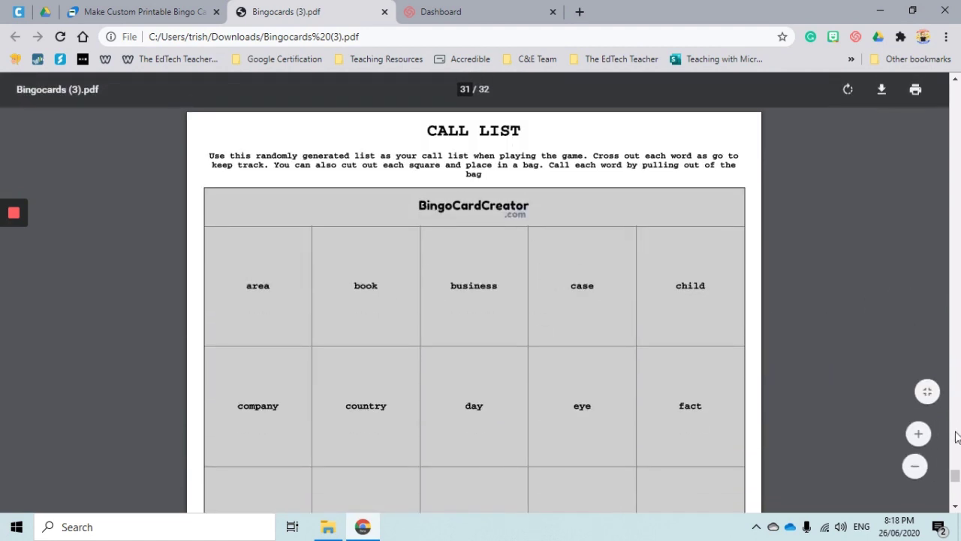
drag(952, 477, 947, 88)
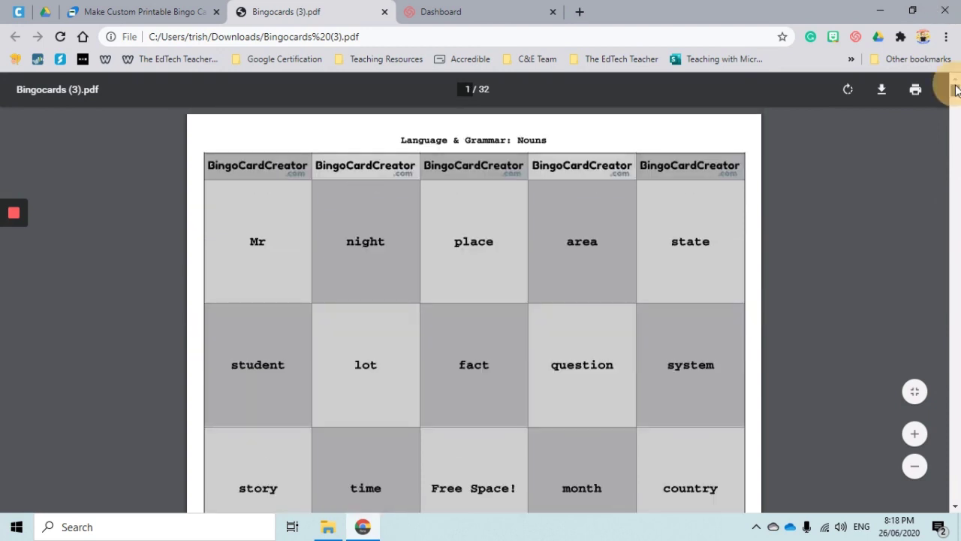
Open the print settings for the PDF and set a custom page range of 1-30.
click(915, 90)
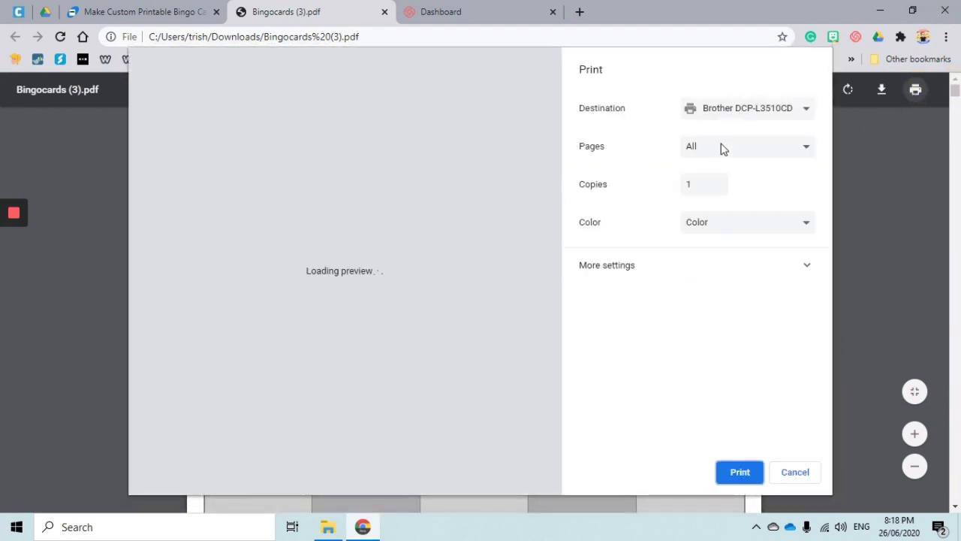
click(718, 153)
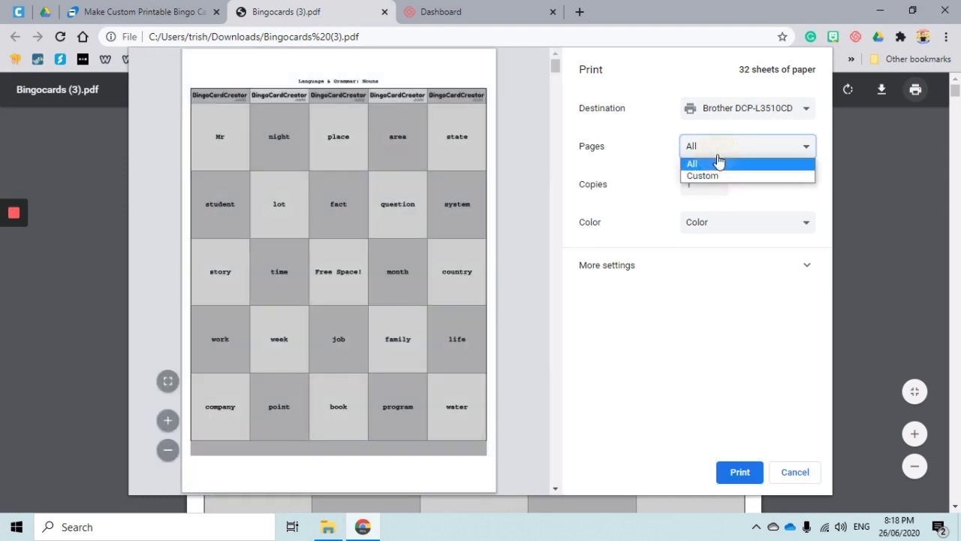
click(711, 177)
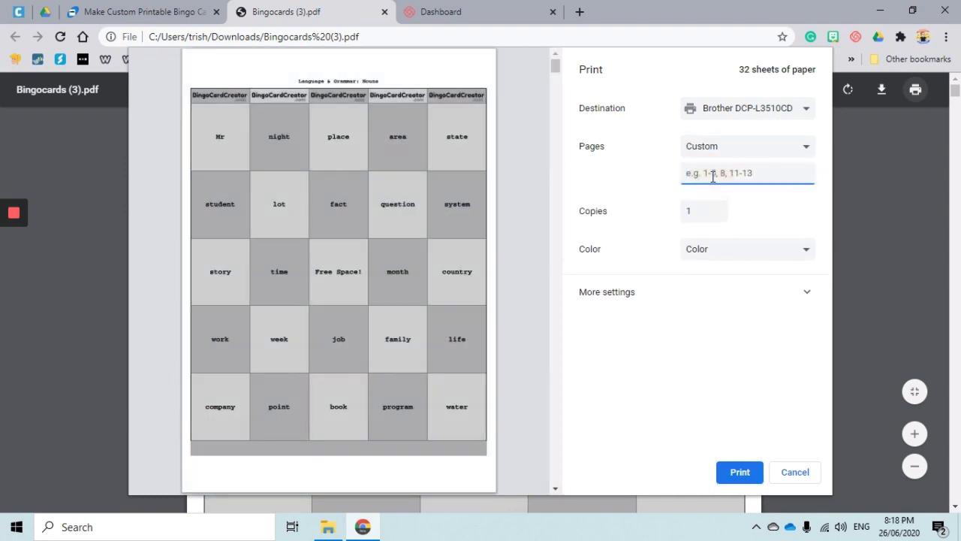
click(703, 210)
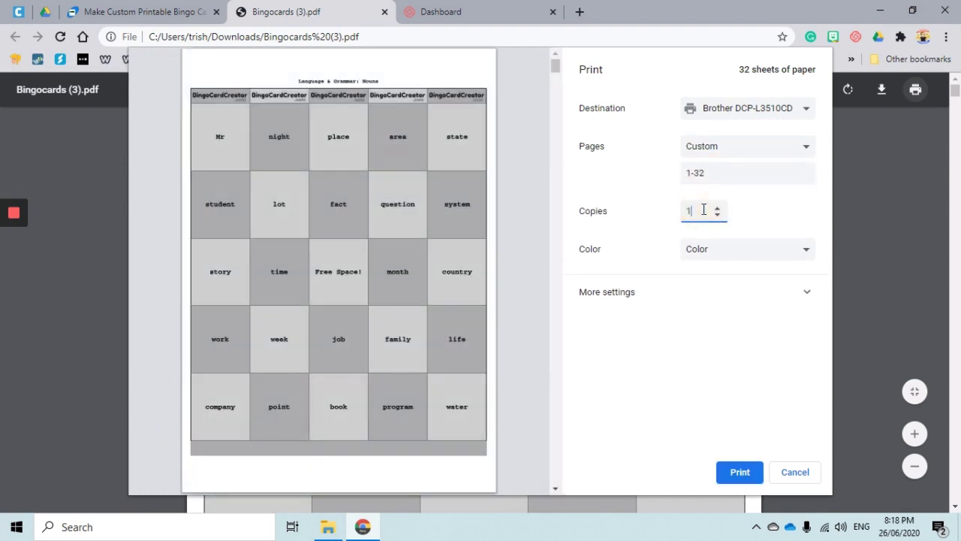
click(703, 173)
key(BackSpace)
text(0)
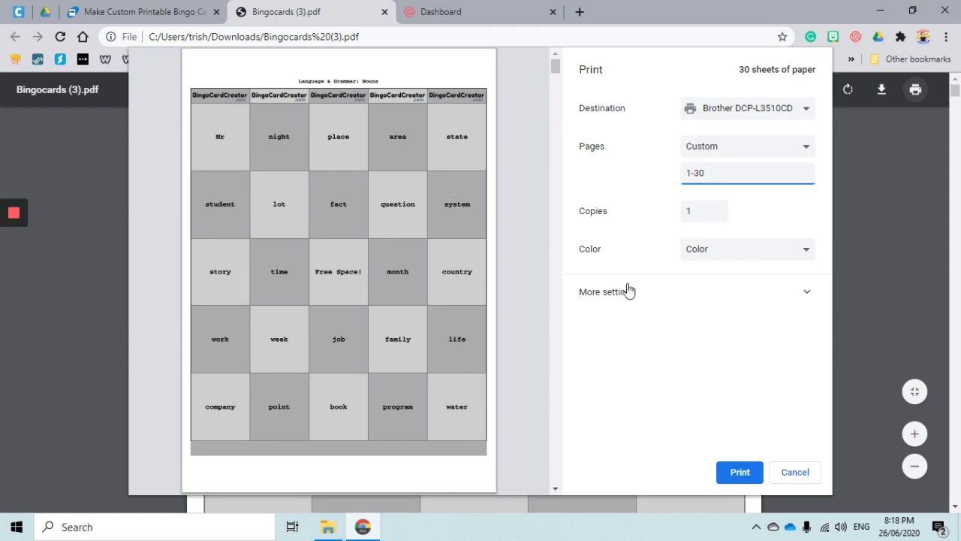
Set the print layout to 2 pages per sheet and cancel the print job.
click(616, 301)
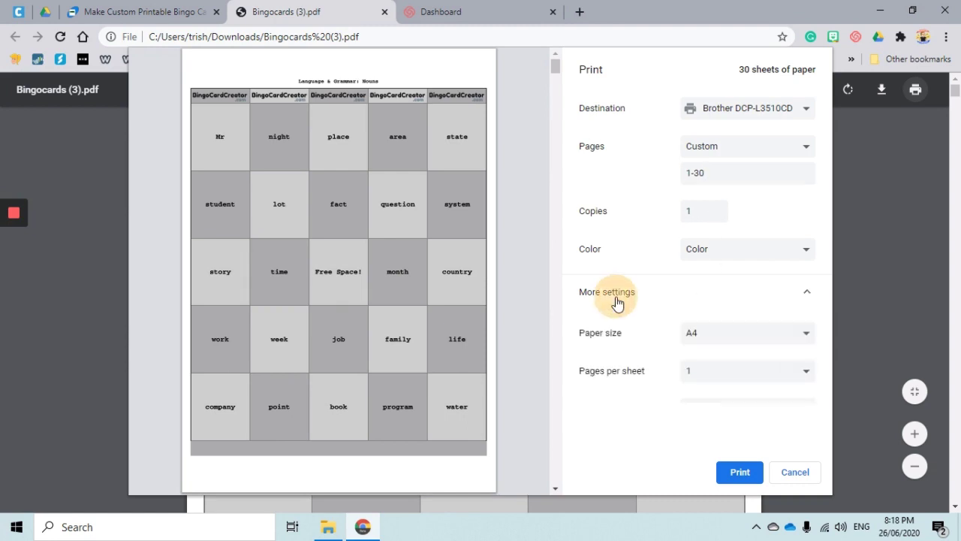
click(708, 380)
click(708, 401)
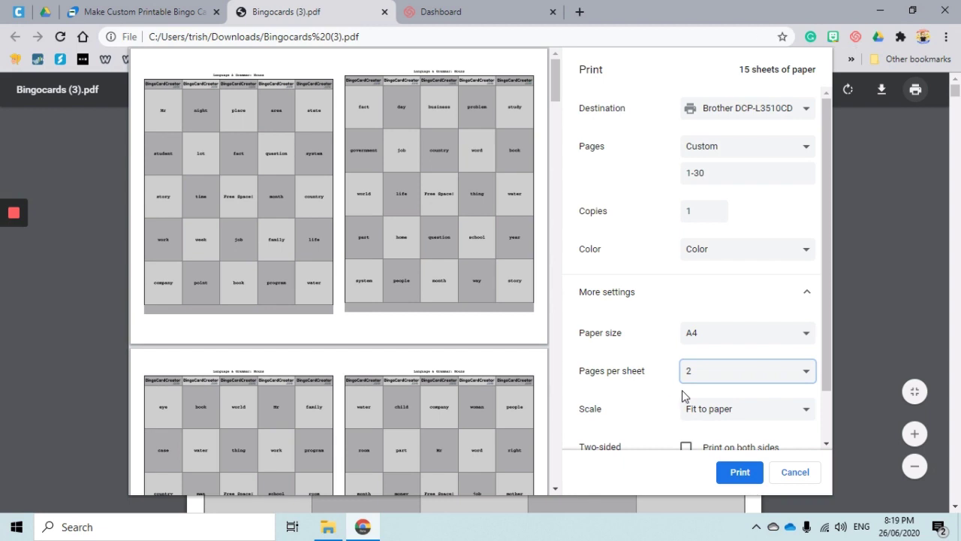
click(787, 474)
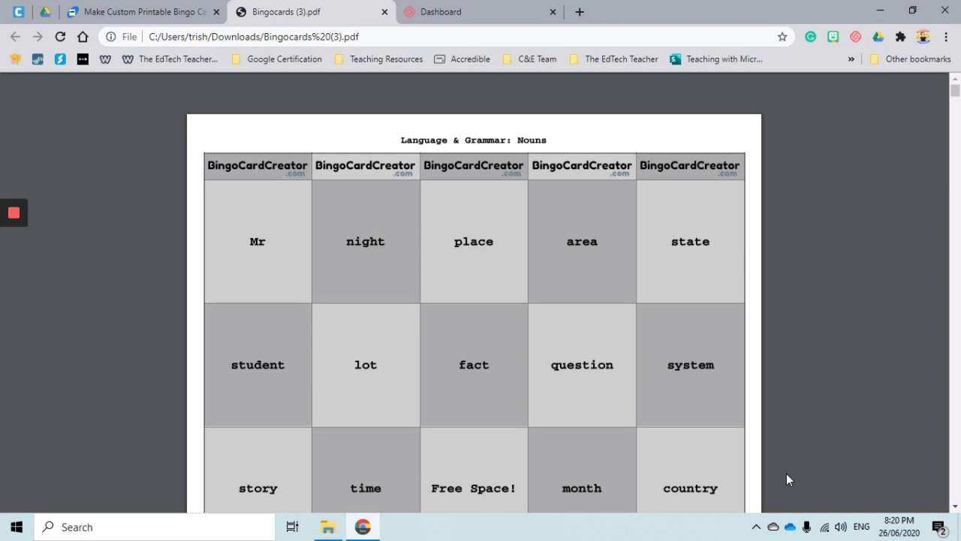
Switch back to the Bingo Card Creator site and return to the dashboard.
click(138, 11)
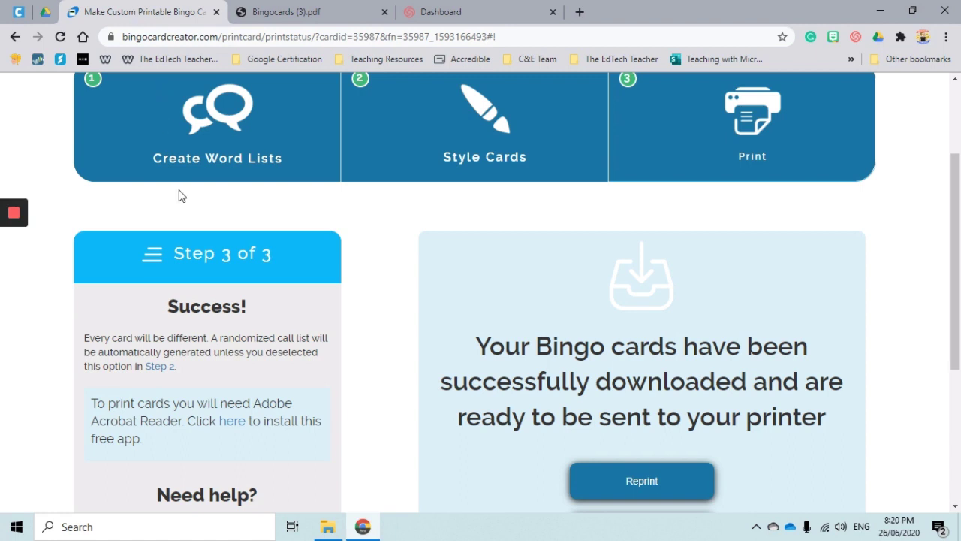
scroll(249, 292, up, 2)
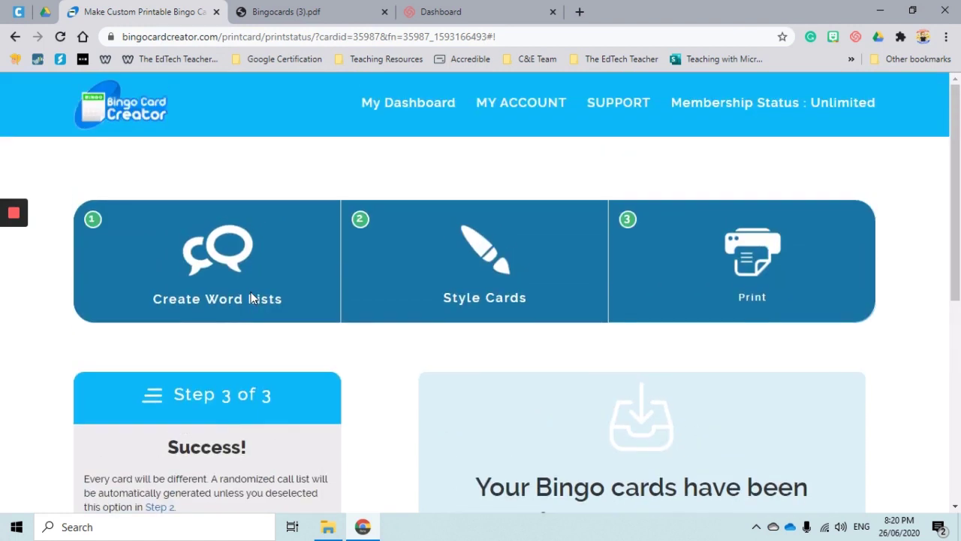
click(443, 107)
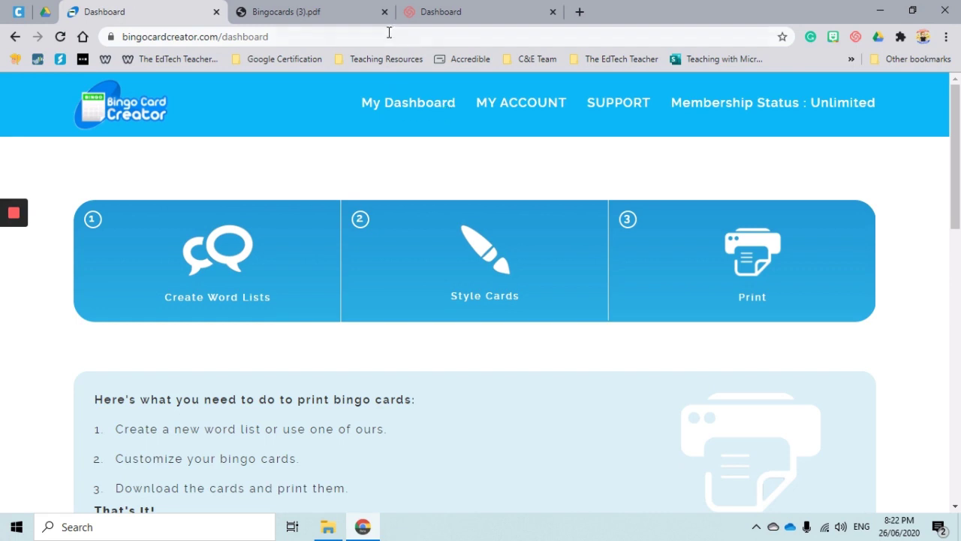
mouse_move(17, 216)
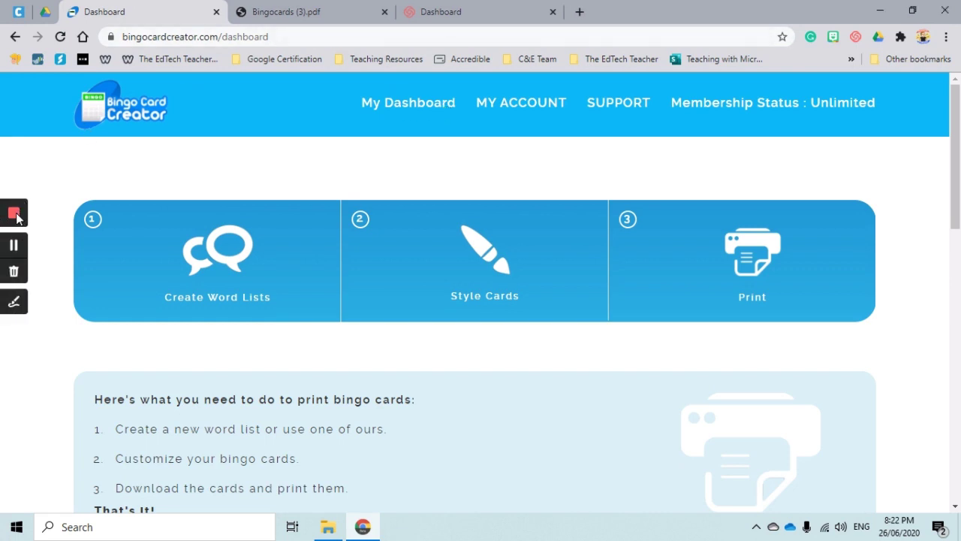